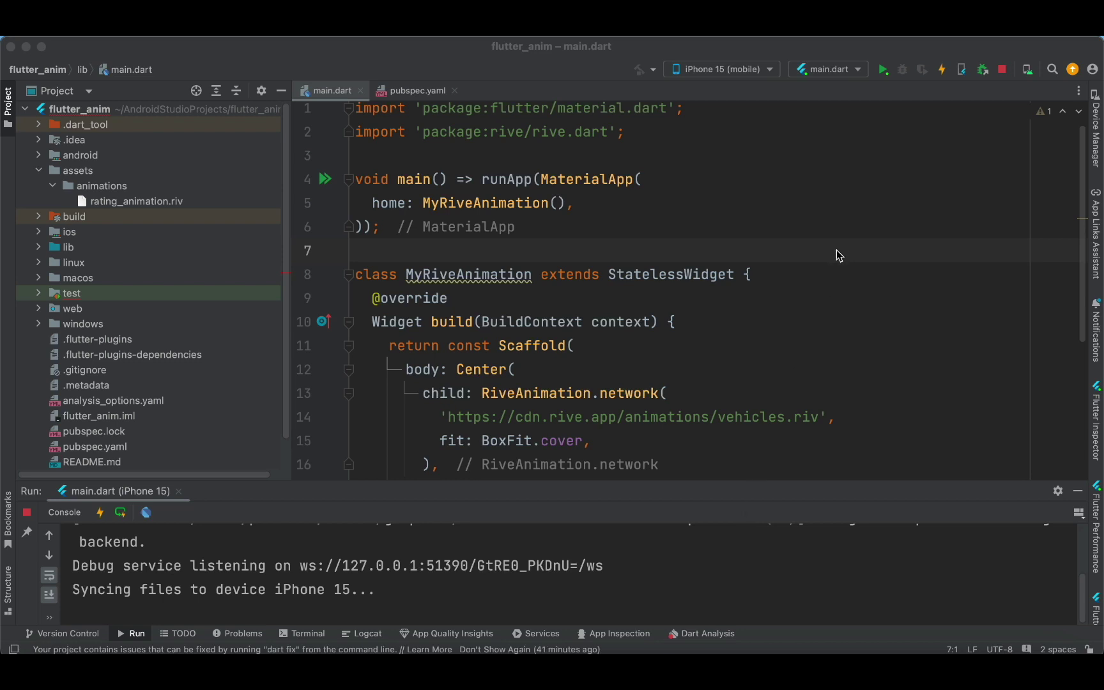
- Move the iPhone 15 simulator aside and show the documentation for RiveAnimation.network
click(863, 671)
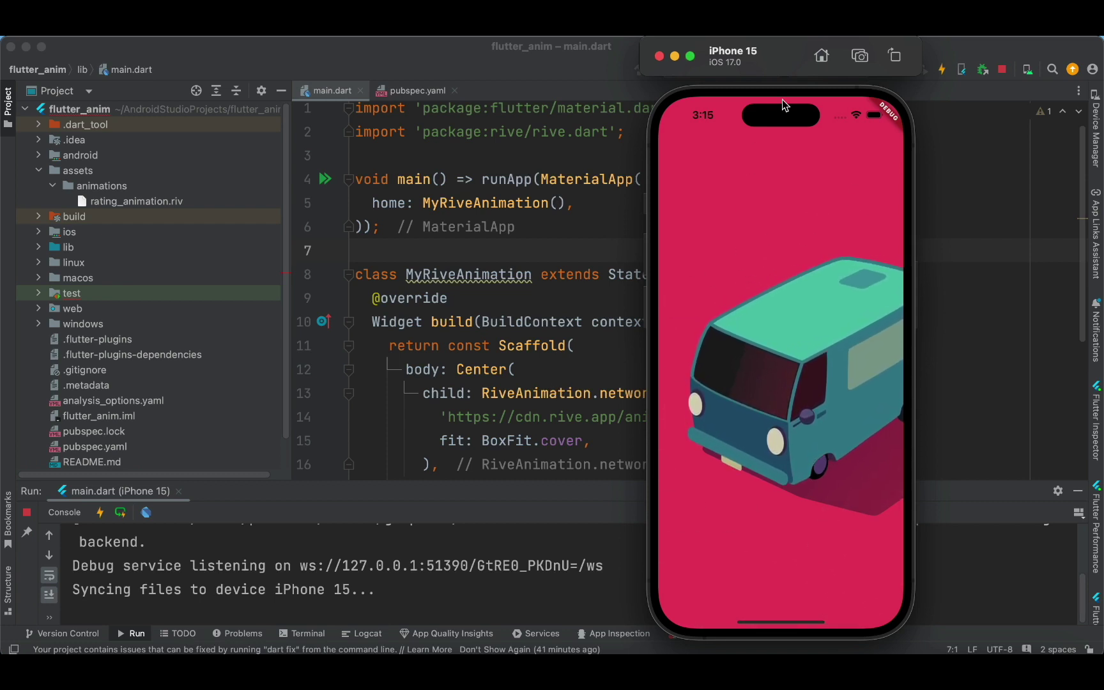
drag(766, 64, 894, 64)
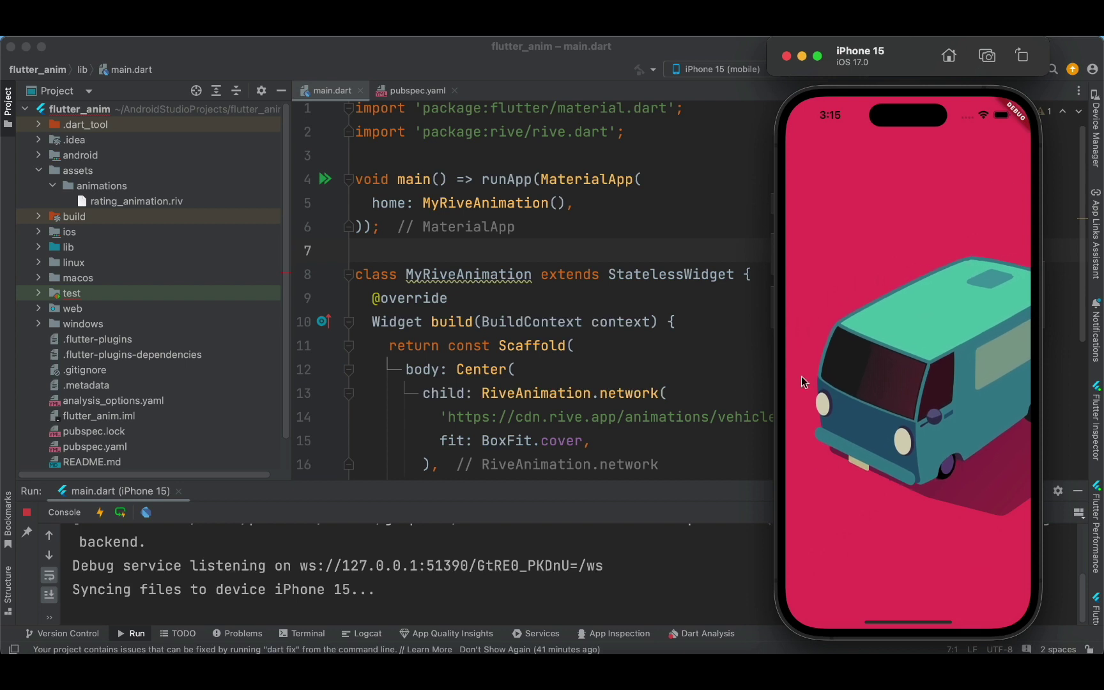
scroll(687, 362, down, 1)
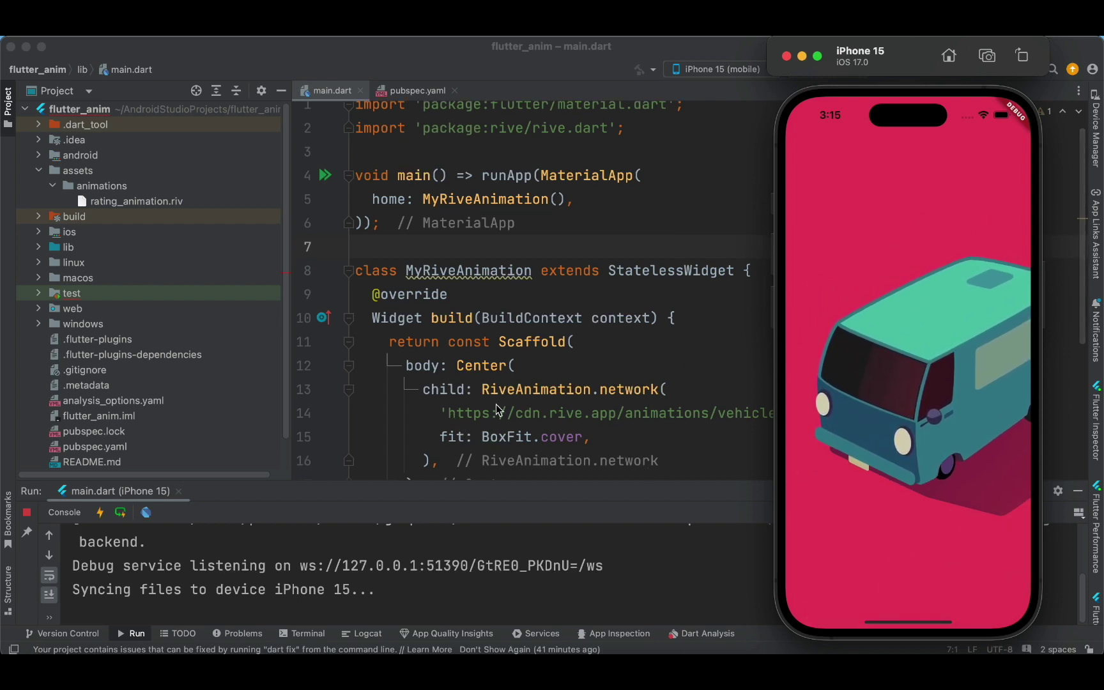
click(633, 368)
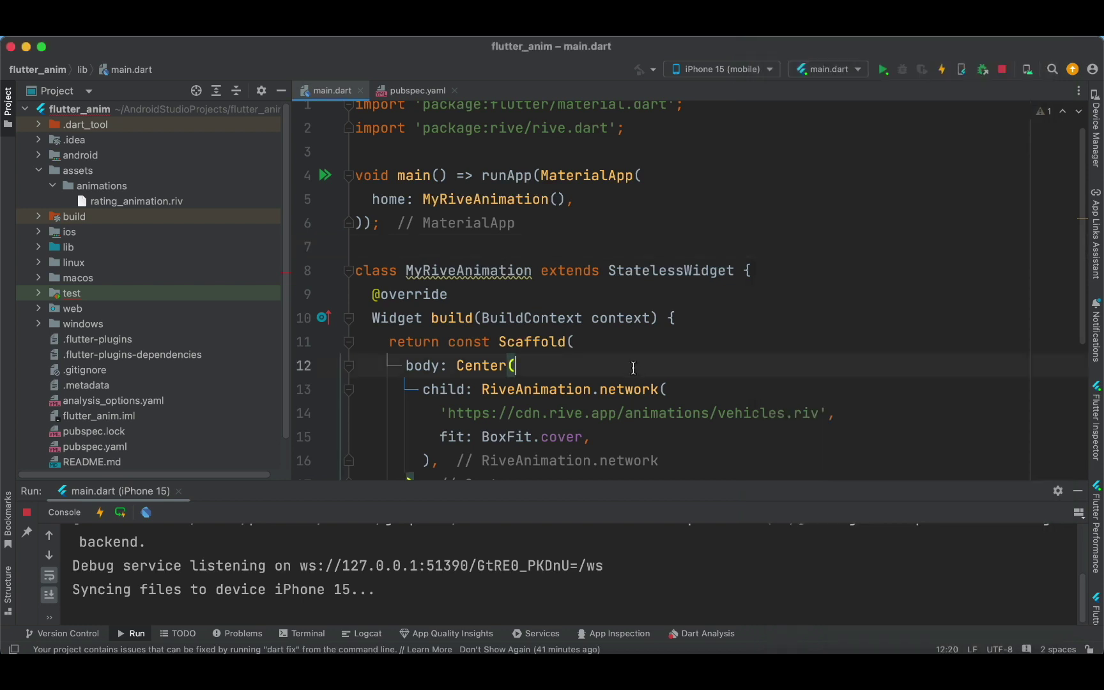
scroll(462, 422, down, 2)
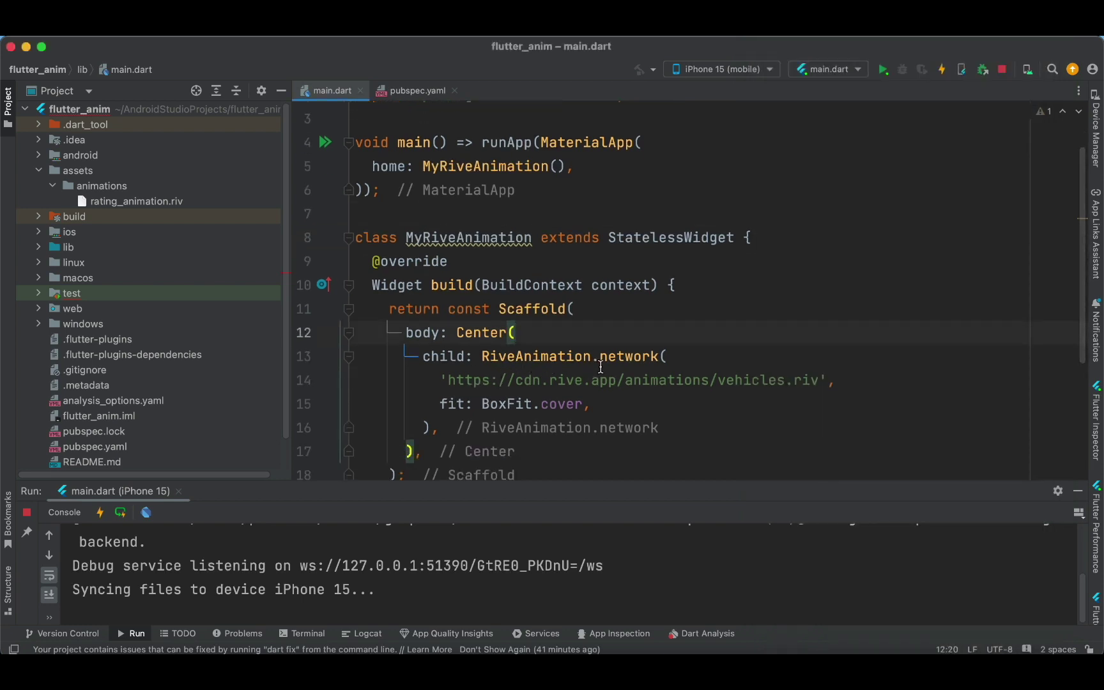
mouse_move(641, 358)
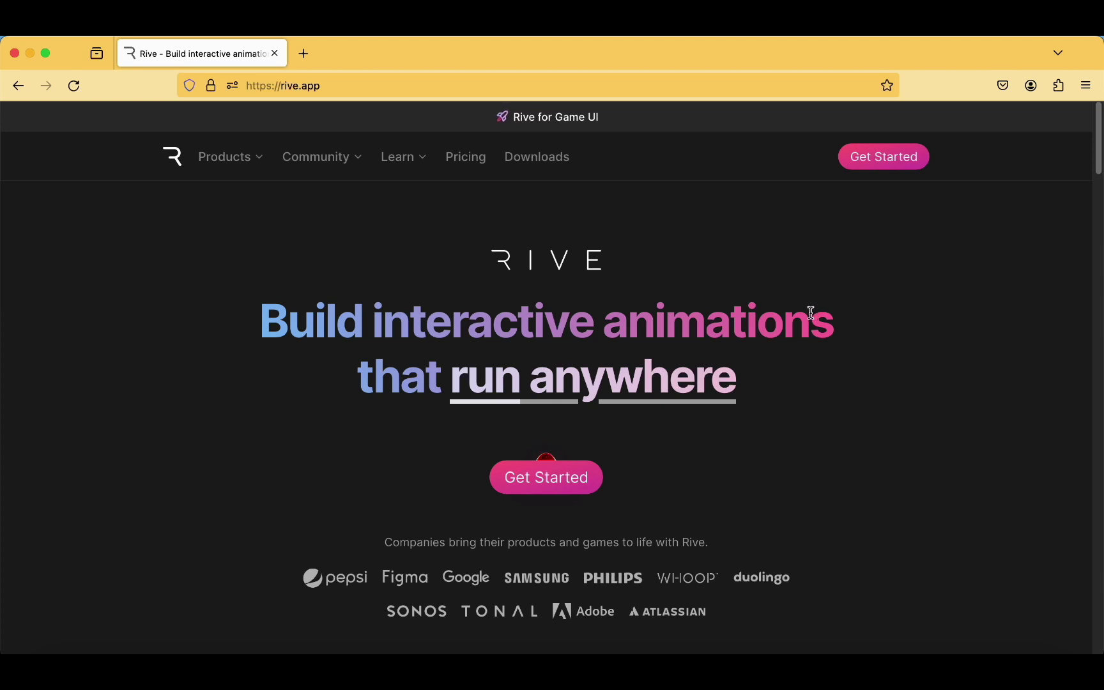
scroll(809, 313, down, 2)
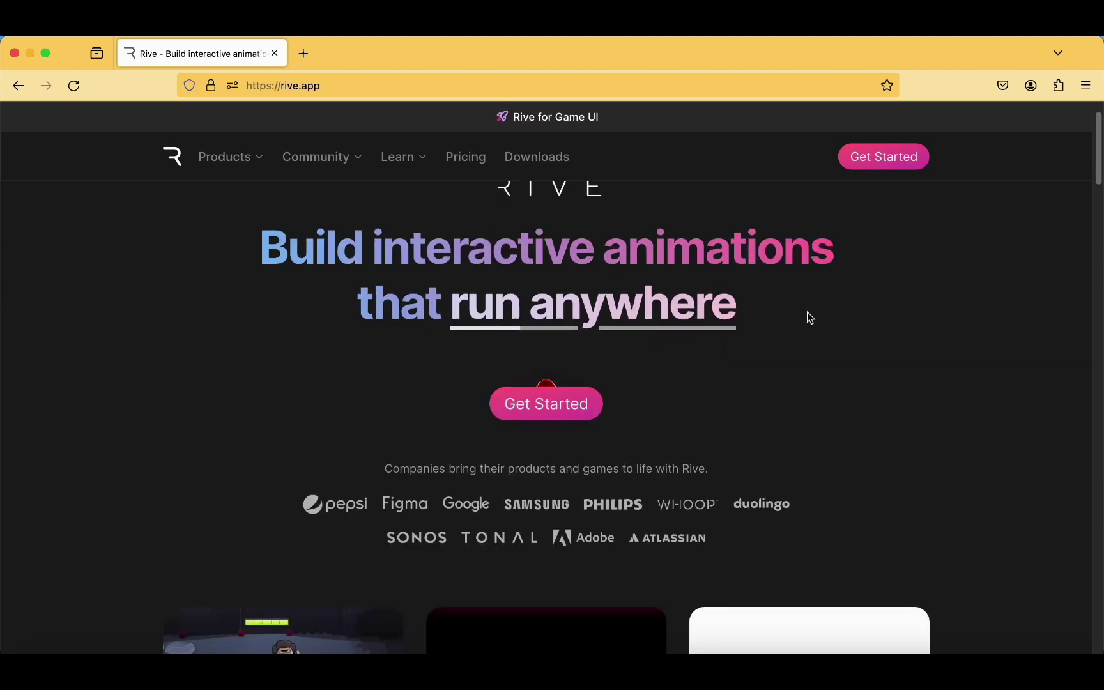
scroll(806, 315, up, 2)
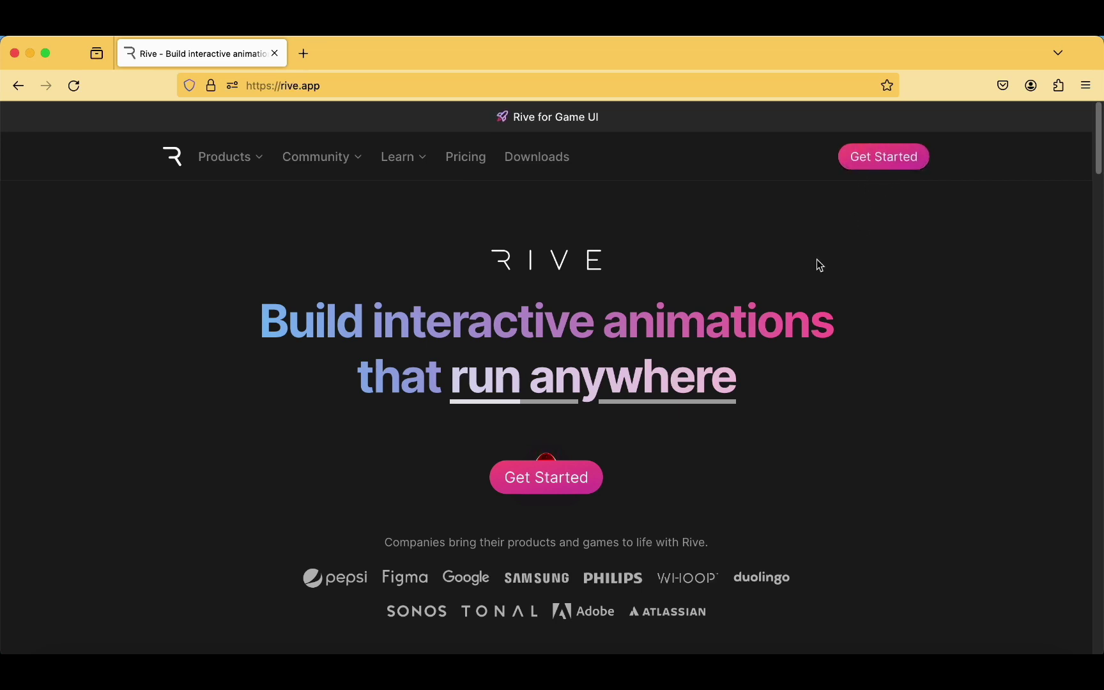
- Open the Rive editor's drafts and delete the second, duplicate Rating_Animation file
click(890, 161)
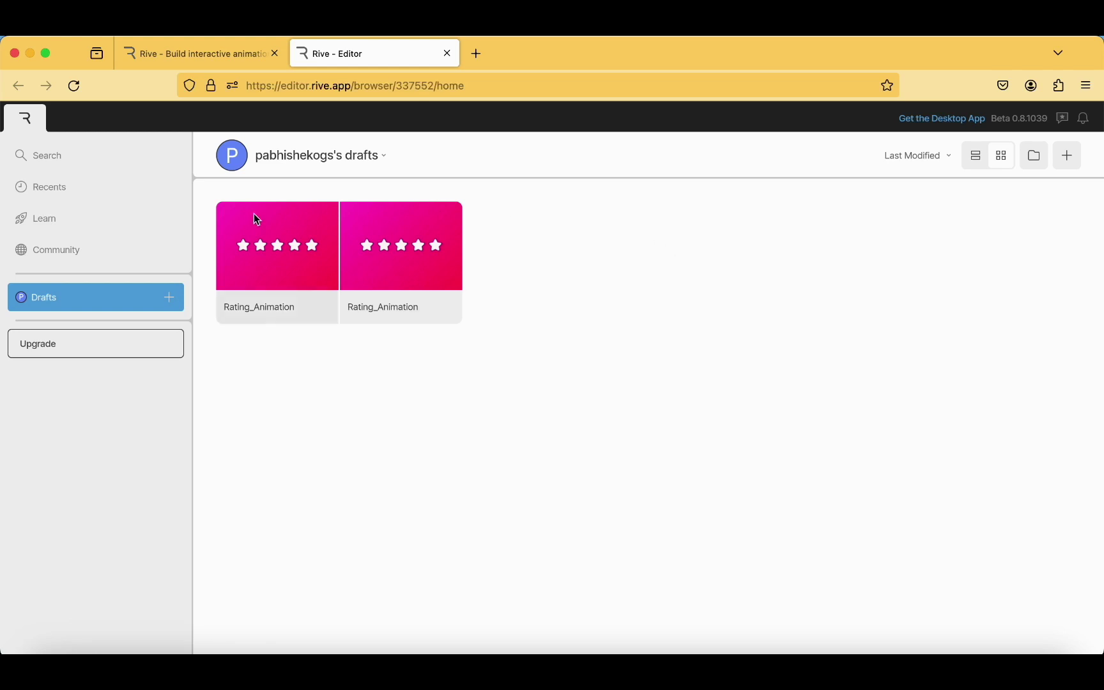
right_click(385, 259)
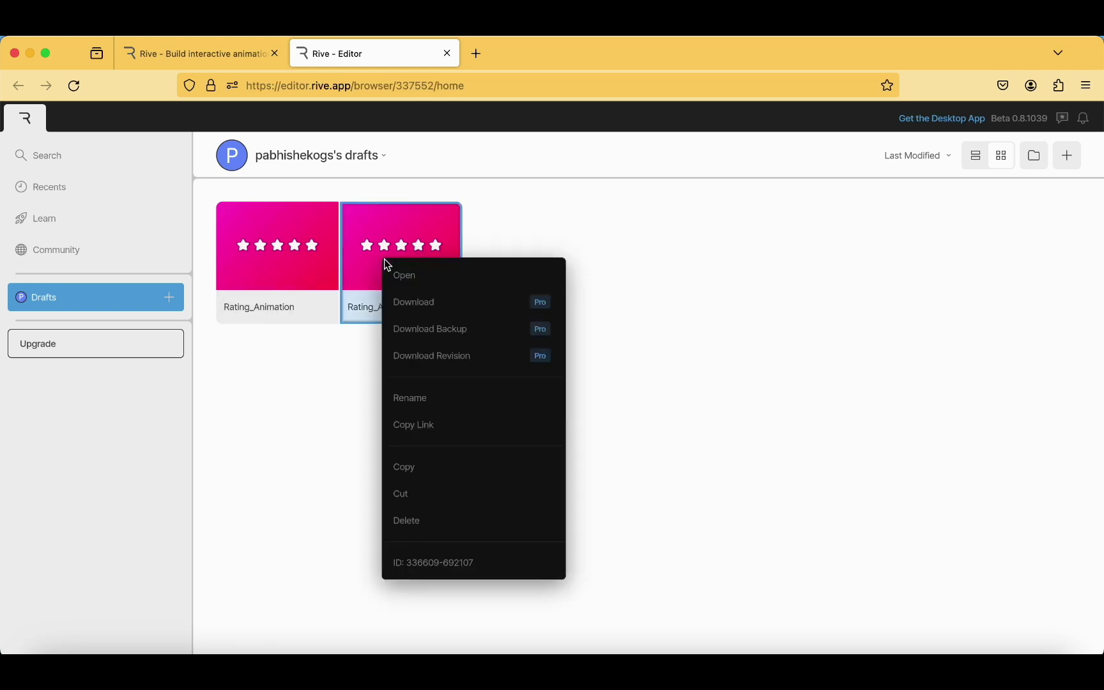
click(483, 526)
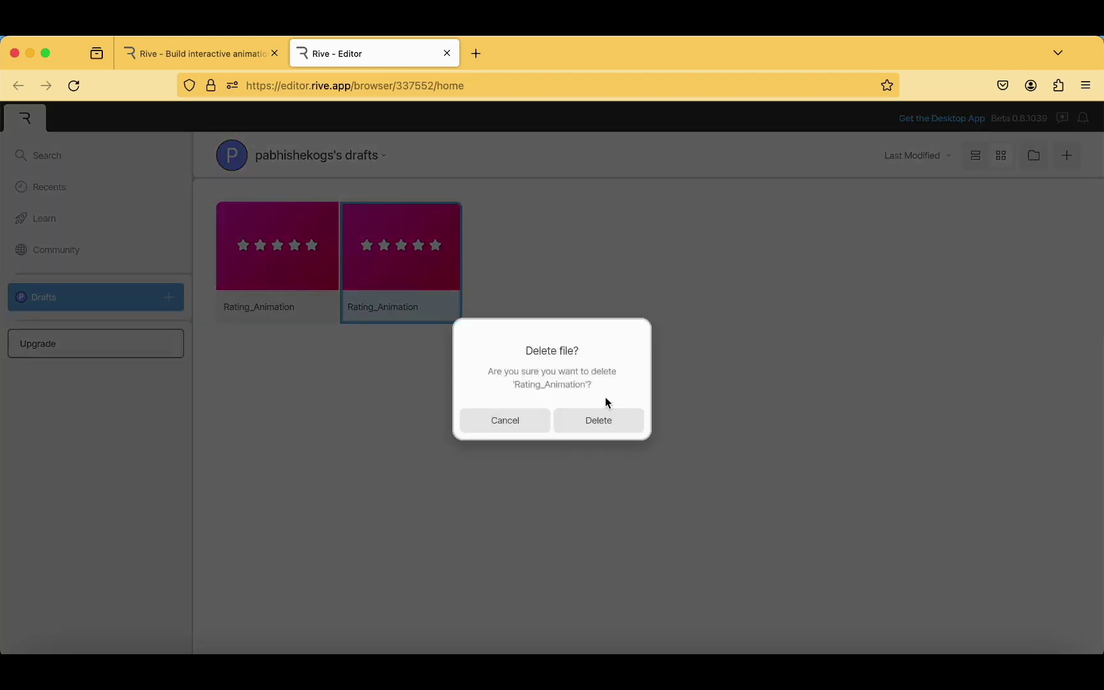
click(605, 415)
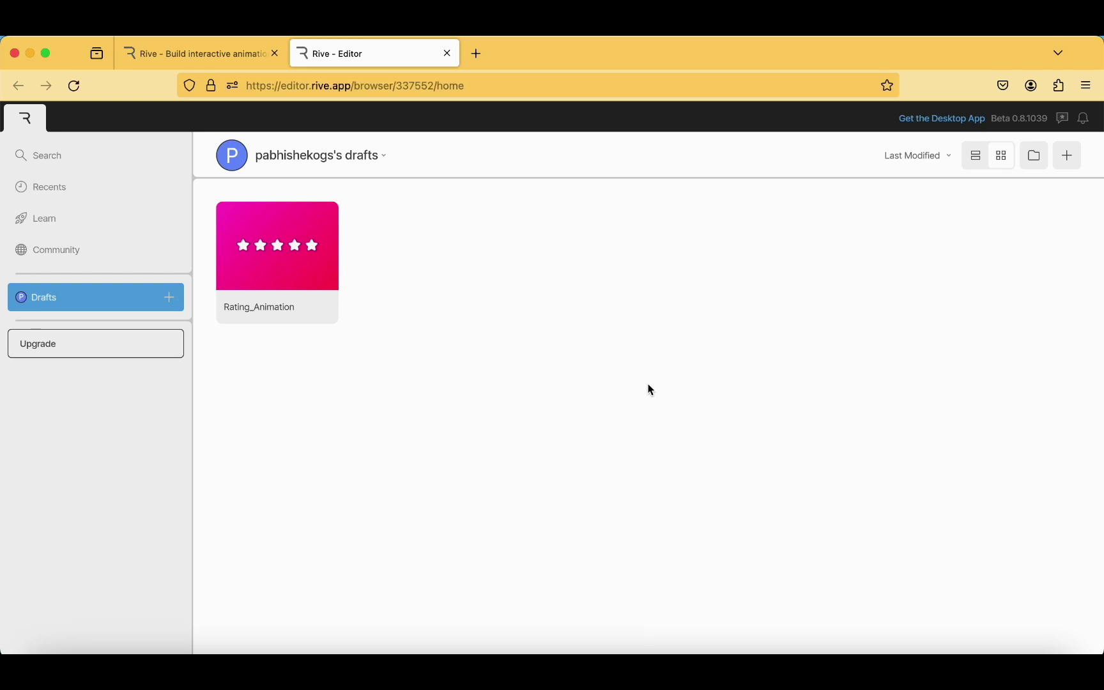
- Dismiss the new-file templates and select the remaining Rating_Animation file
click(1067, 156)
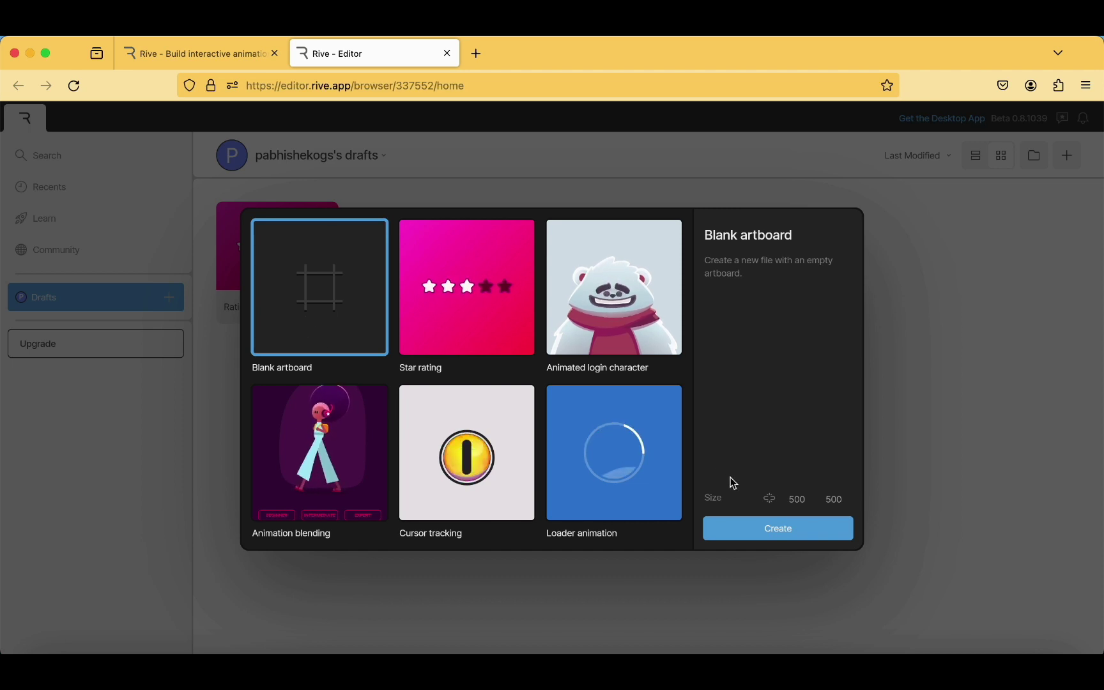
click(950, 434)
click(277, 260)
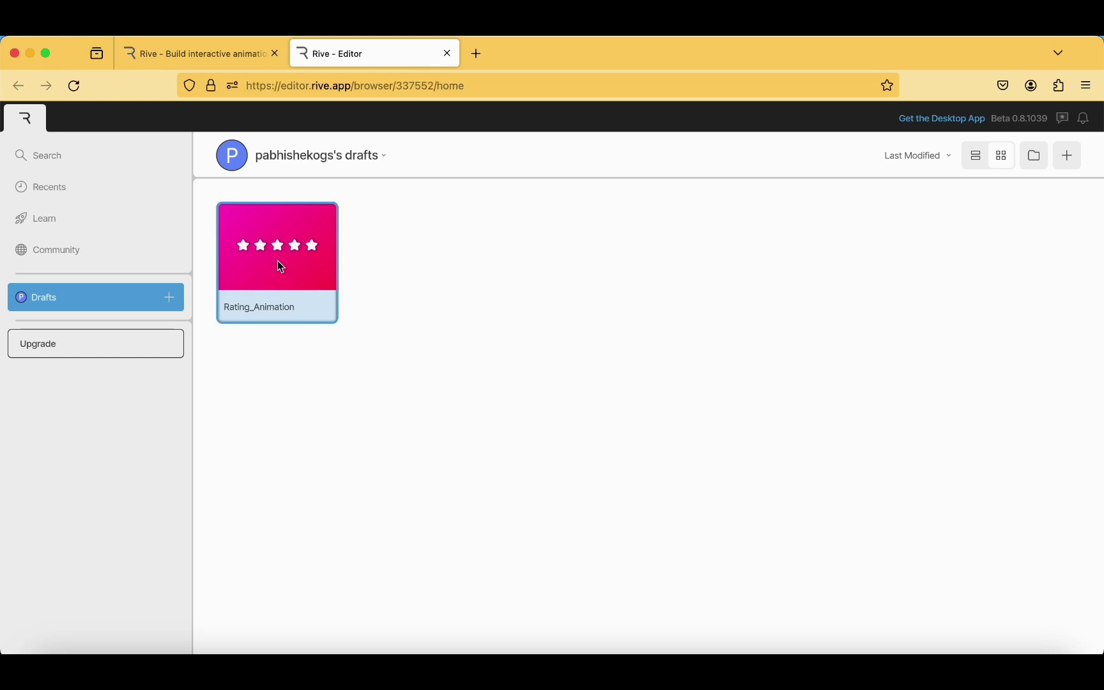
right_click(281, 267)
- Open Rating_Animation, check its Assets list, then enter Animate mode to show the Example timeline
click(306, 278)
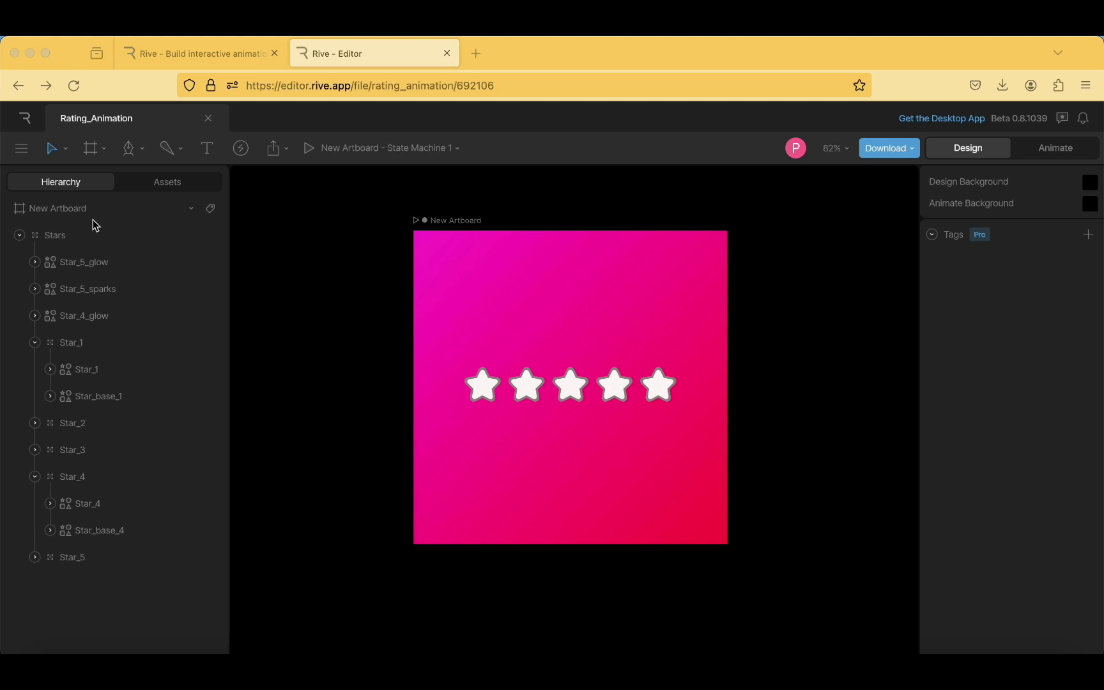
click(146, 183)
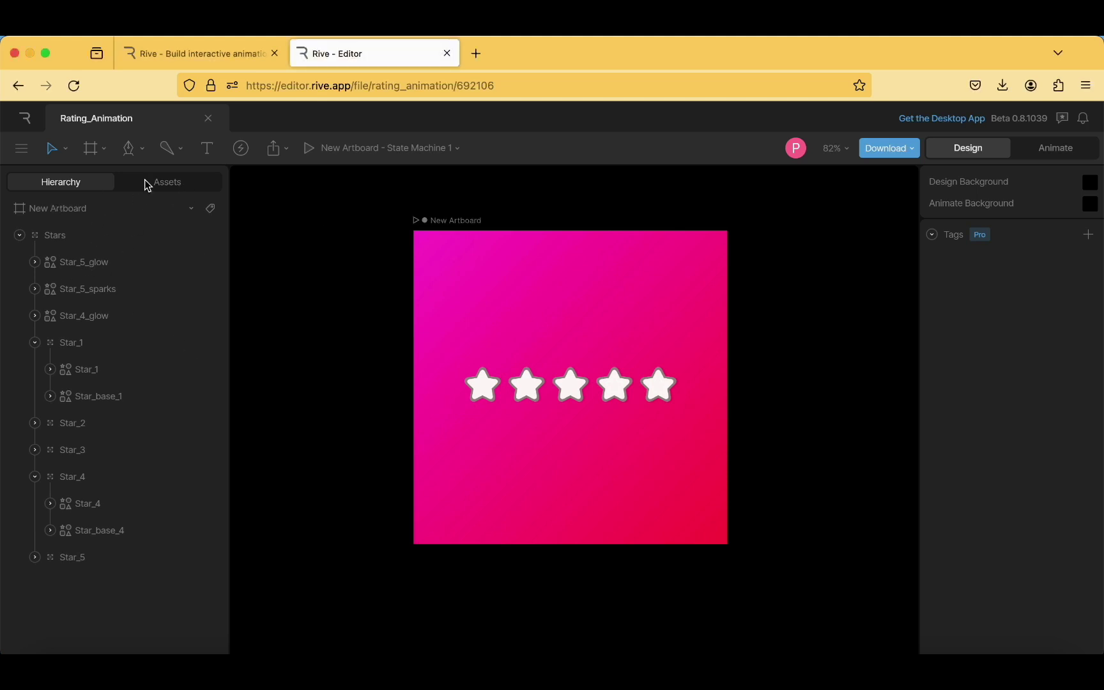
click(156, 183)
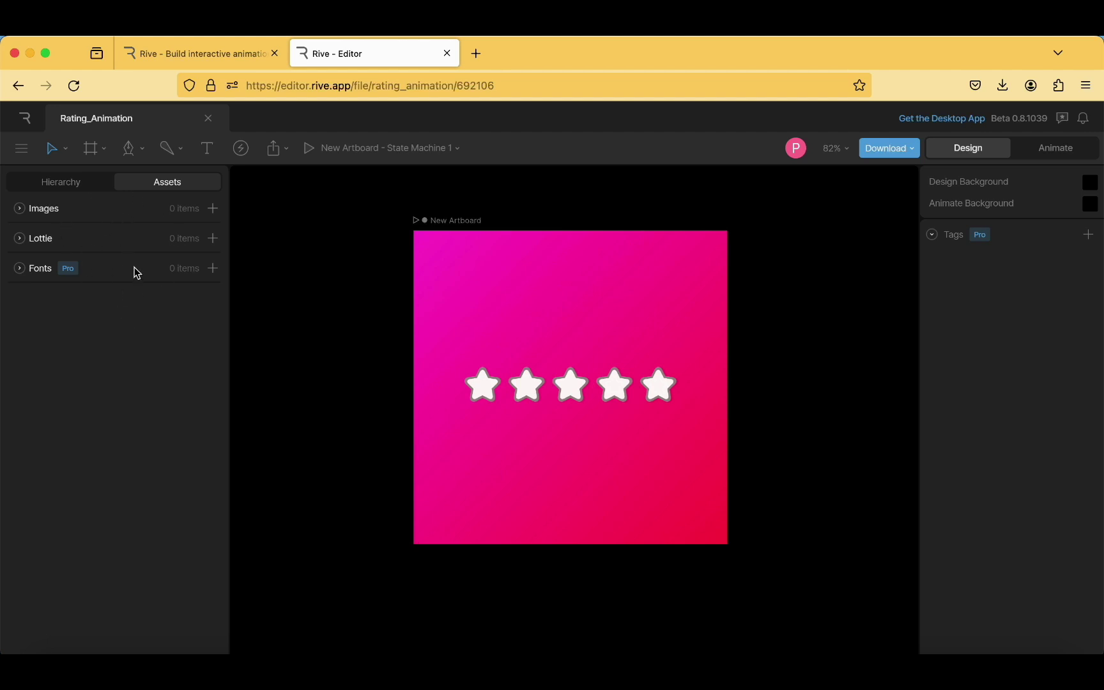
click(70, 184)
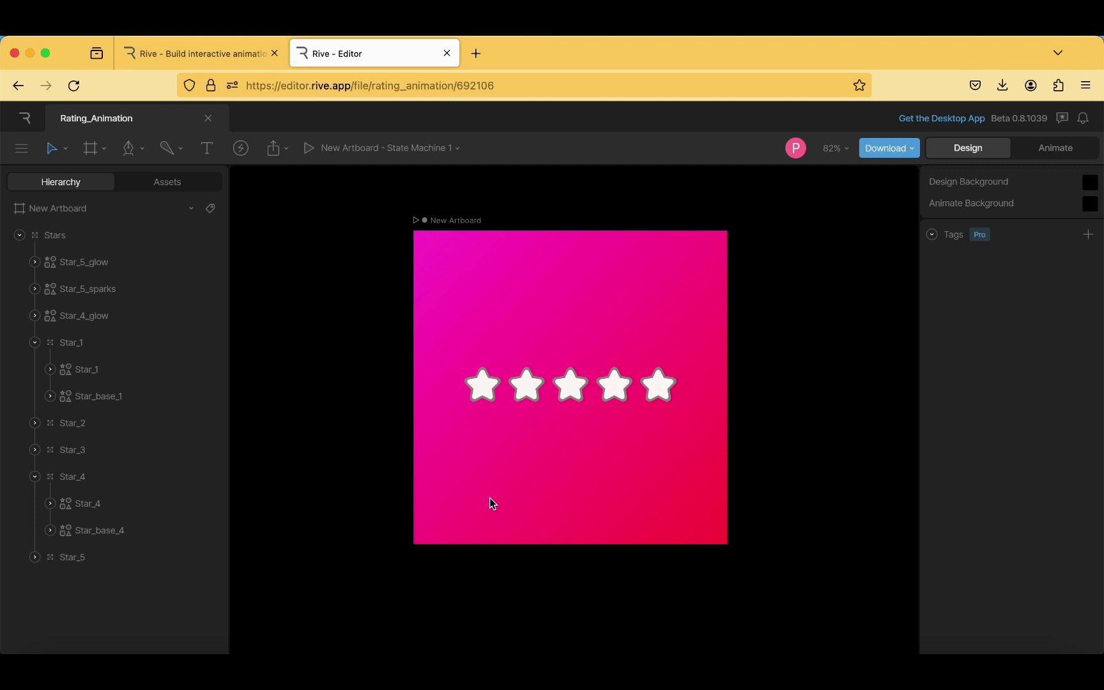
click(1085, 145)
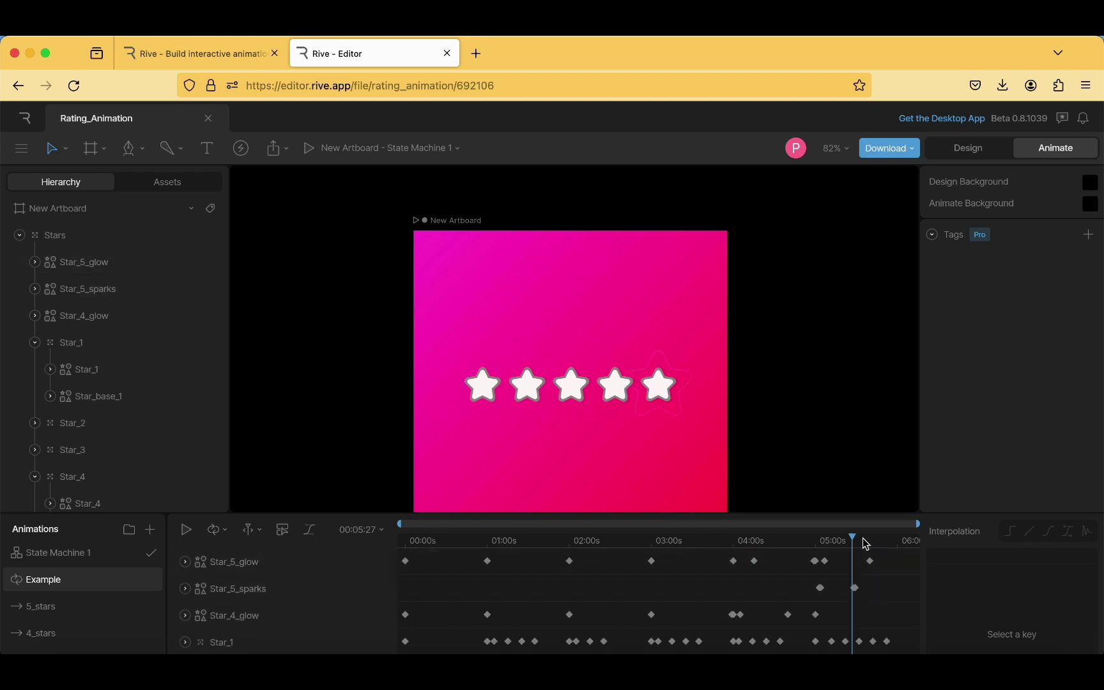
- Rewind the animation to the start and enlarge the timeline to show more rows
drag(866, 544, 398, 549)
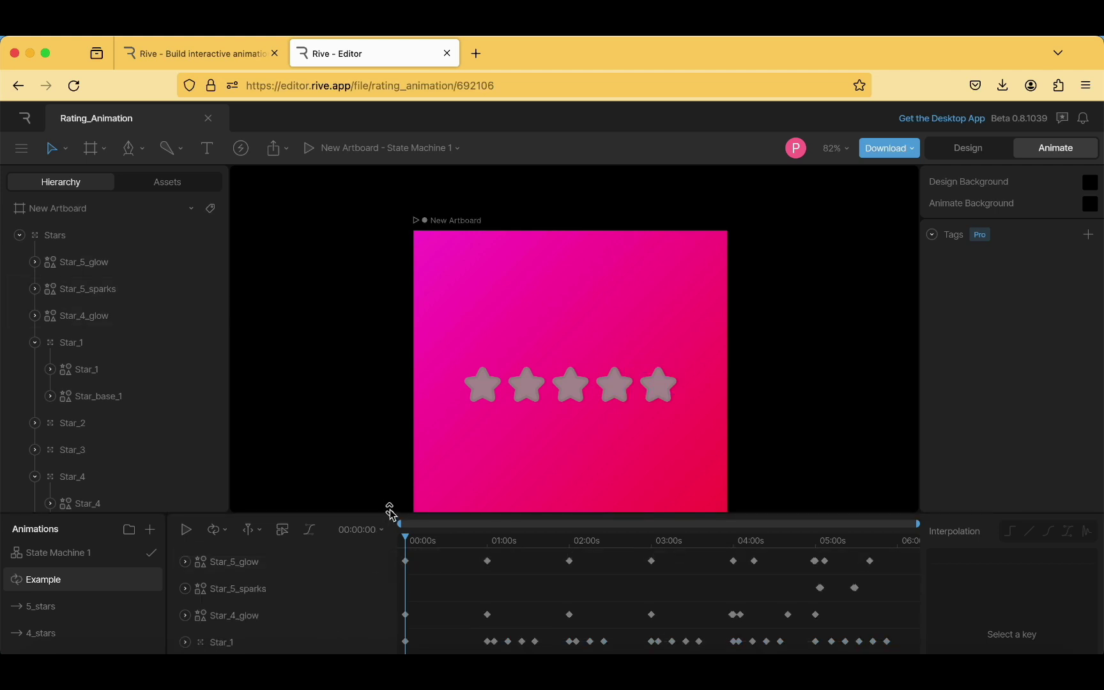
drag(387, 511, 387, 380)
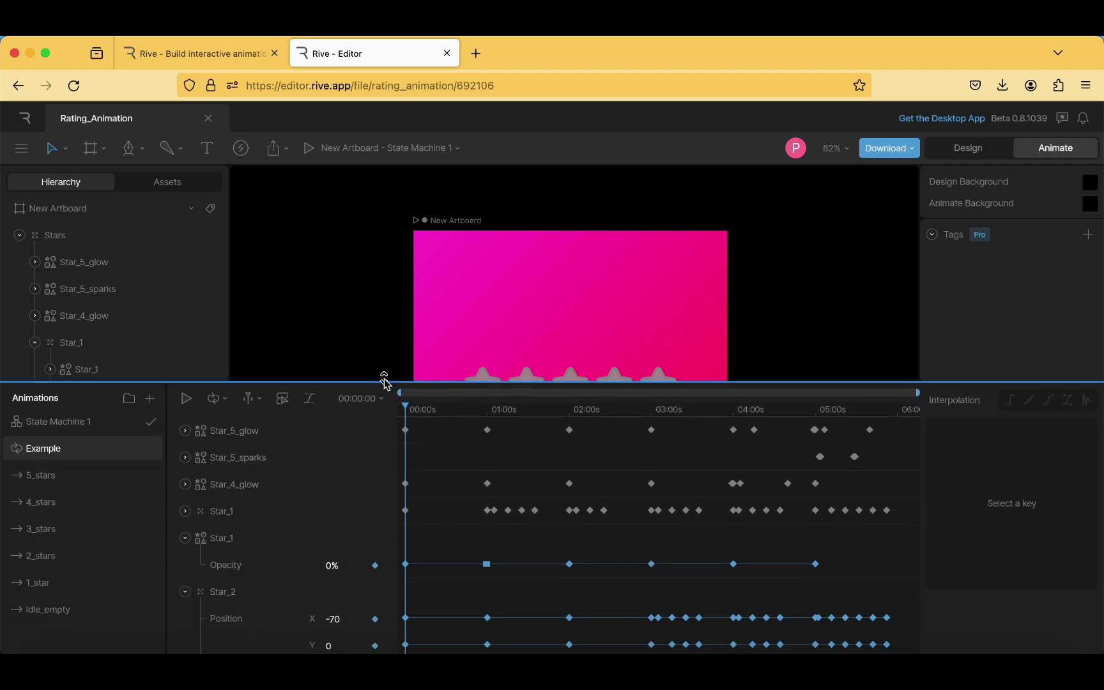
scroll(486, 320, down, 2)
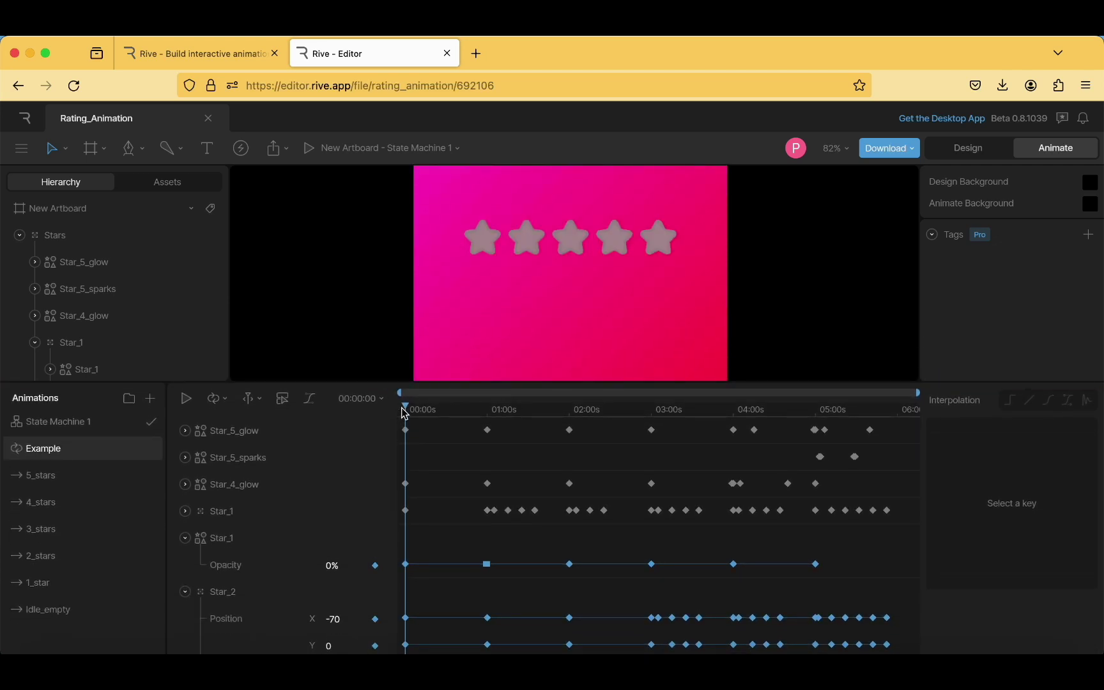
- Scrub around 00:05 to preview the fifth star's glow and sparks, then enlarge the canvas
drag(405, 408, 850, 385)
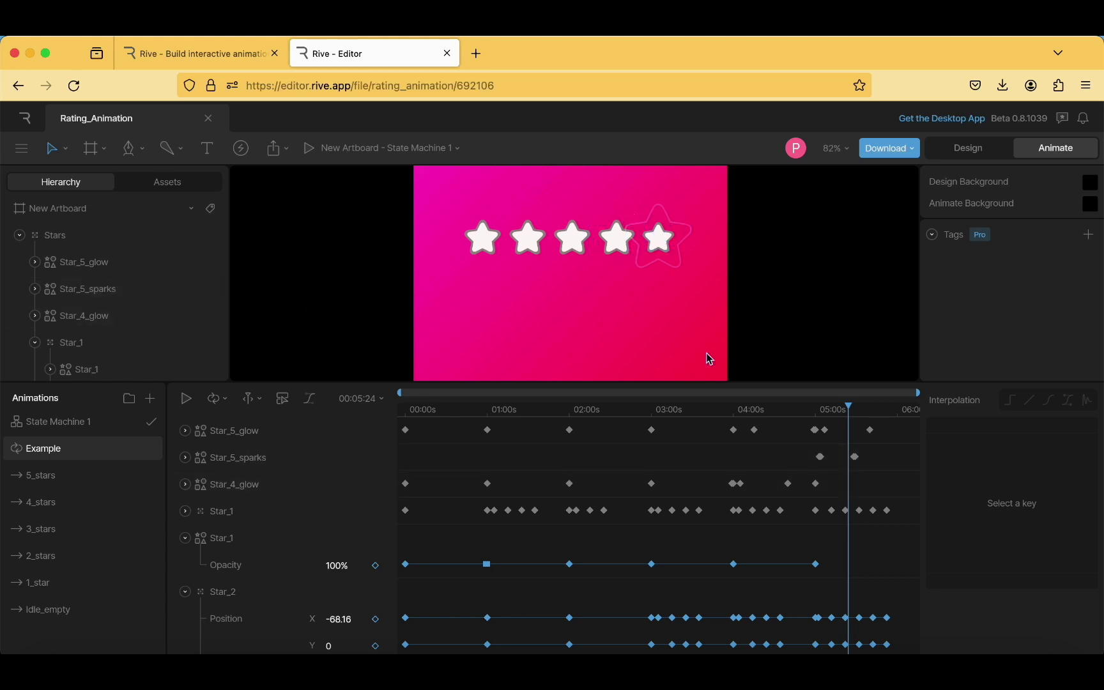
drag(853, 410, 814, 417)
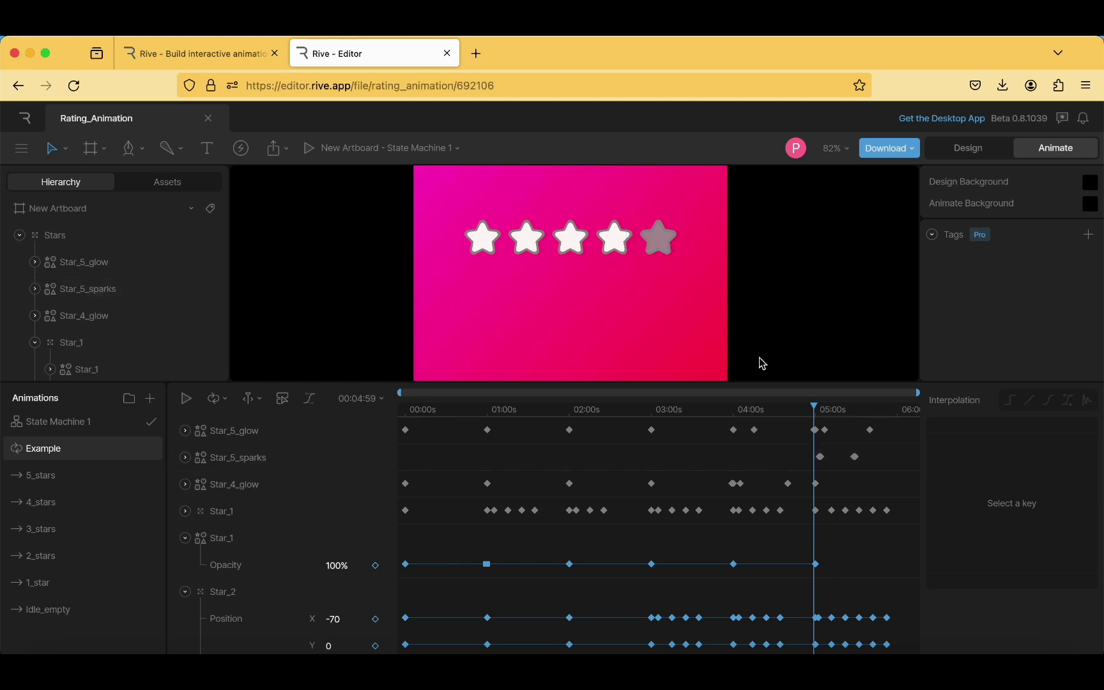
drag(816, 419, 828, 416)
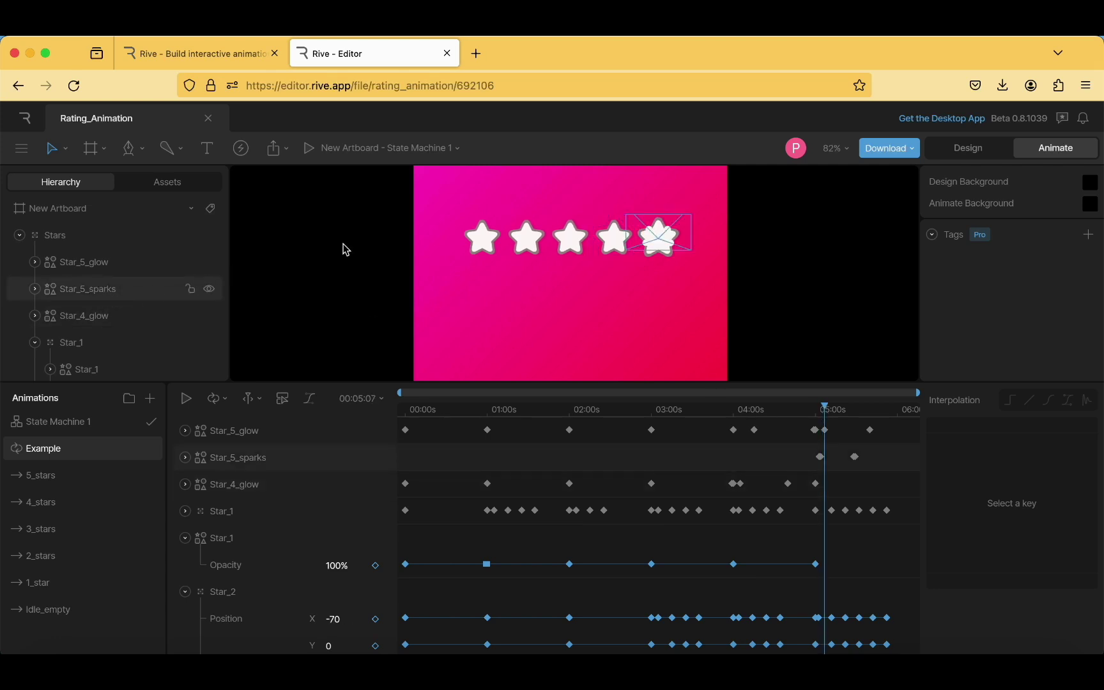
drag(820, 406, 842, 409)
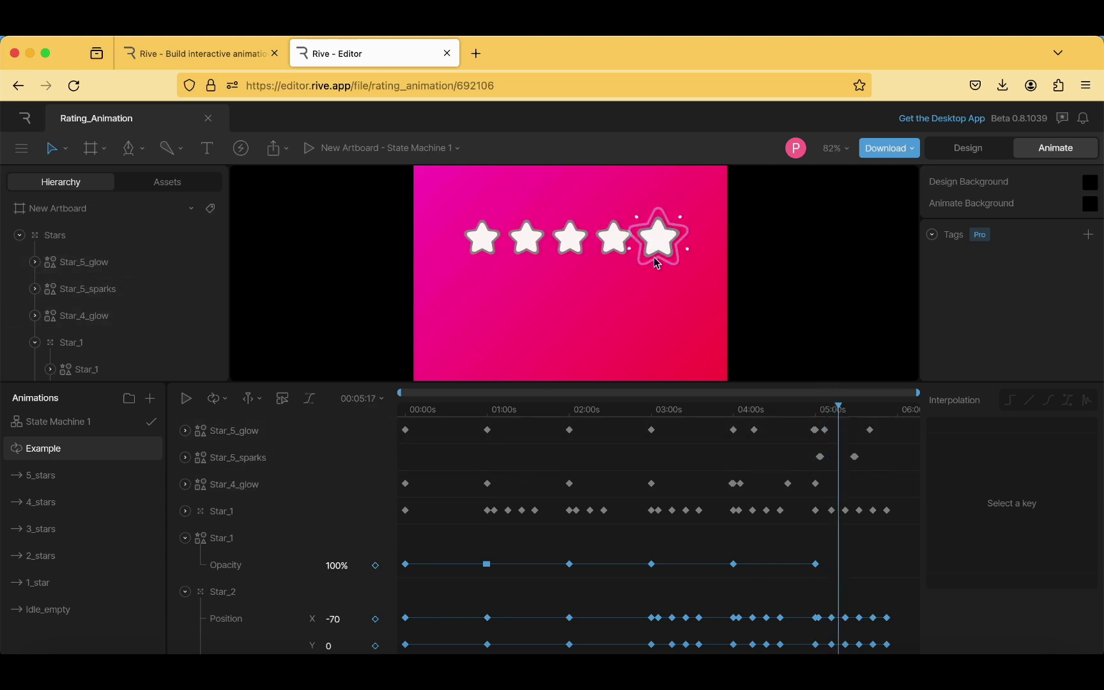
drag(842, 417, 867, 407)
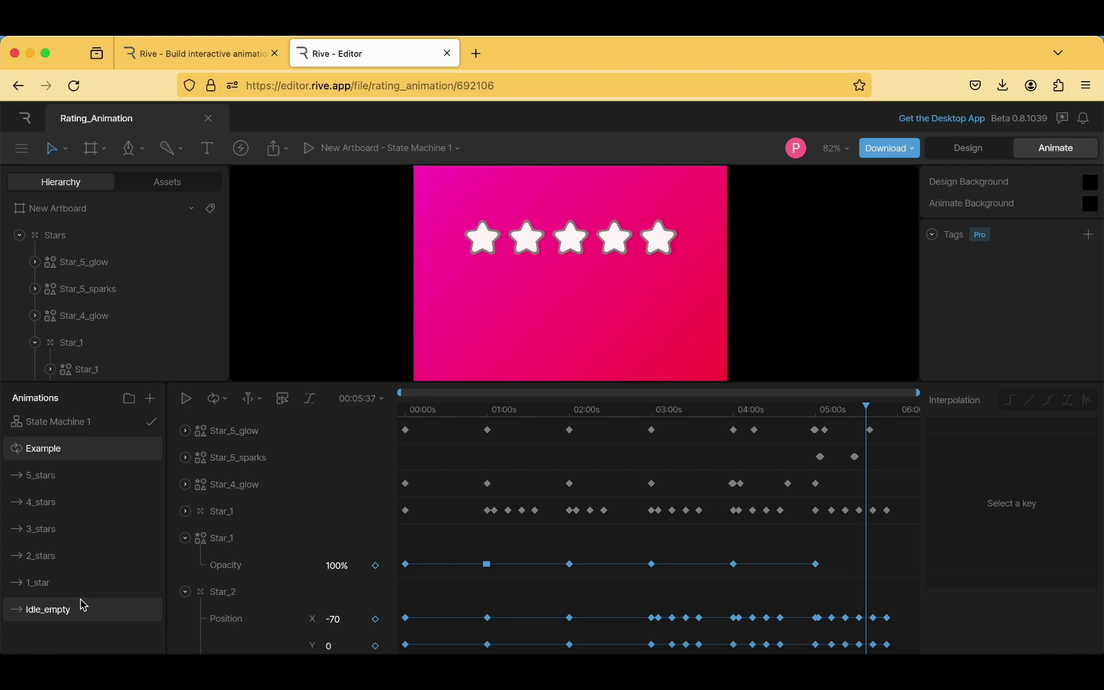
drag(269, 383, 264, 514)
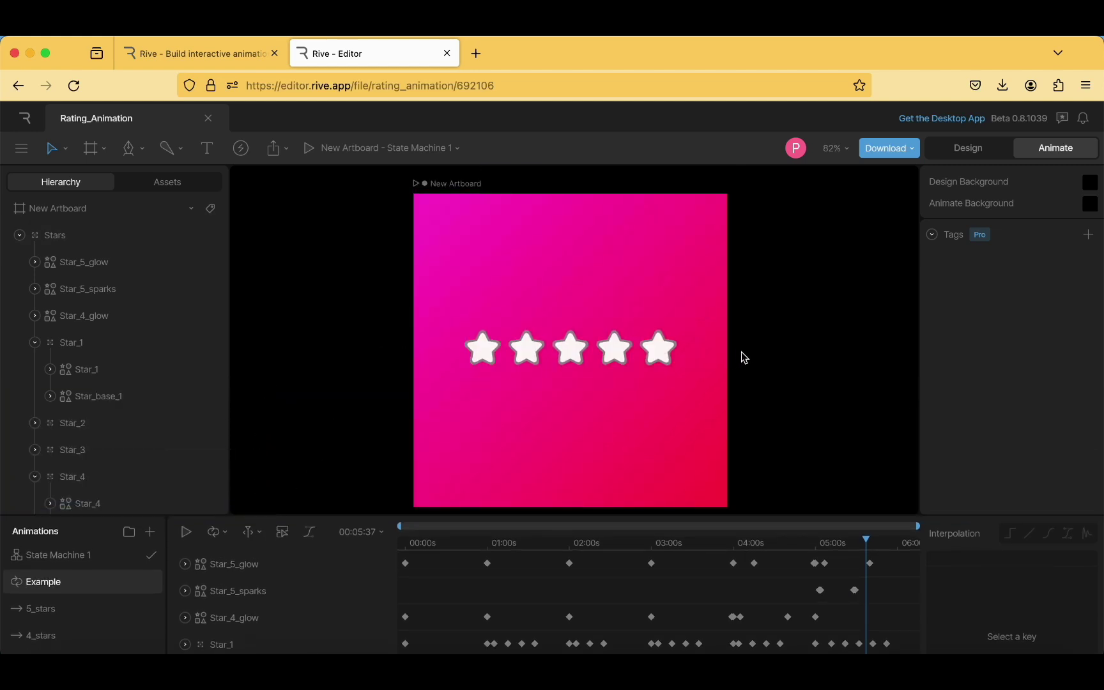
- Return to Design mode and select the Stars group to list its Selection Colors
click(1008, 153)
click(658, 349)
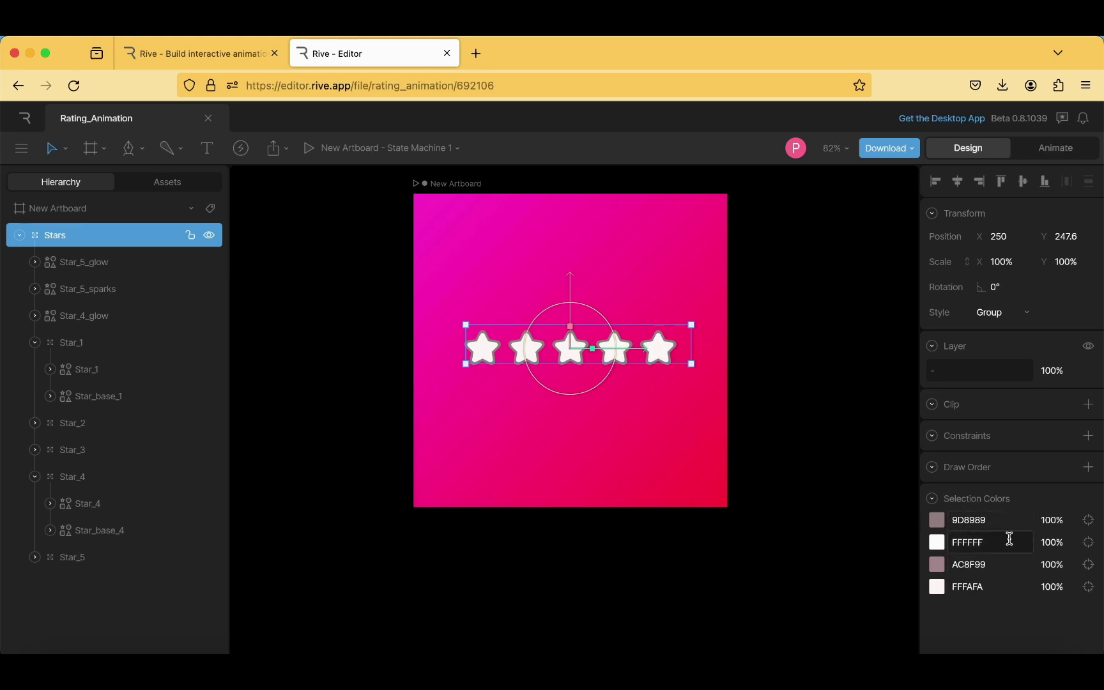
click(475, 424)
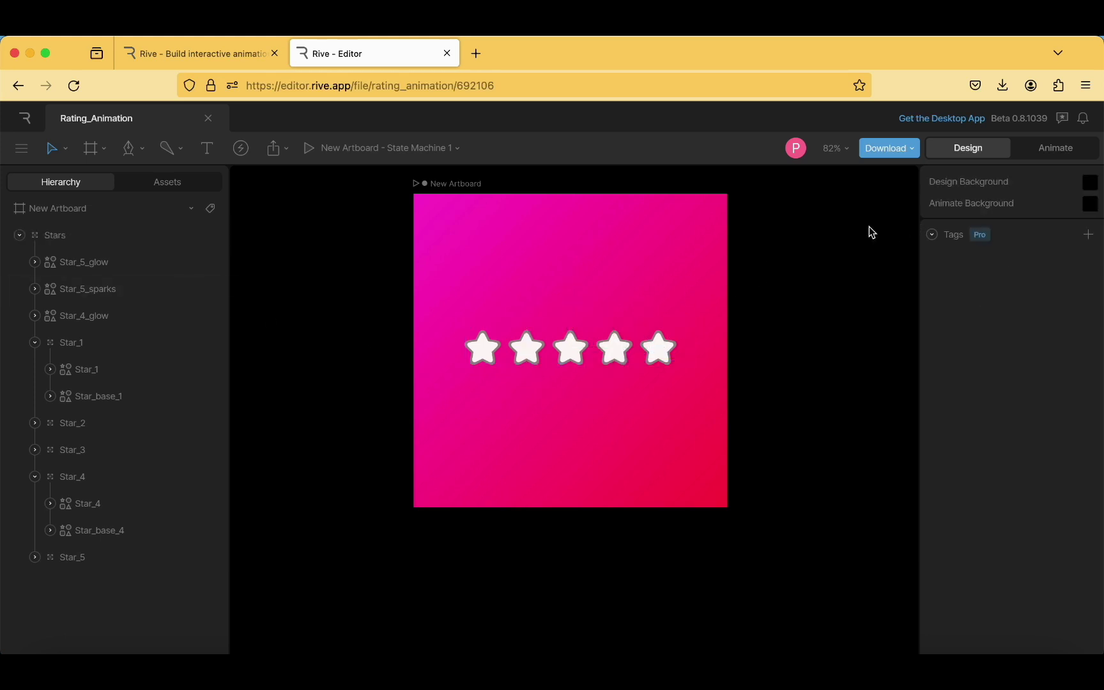
click(576, 341)
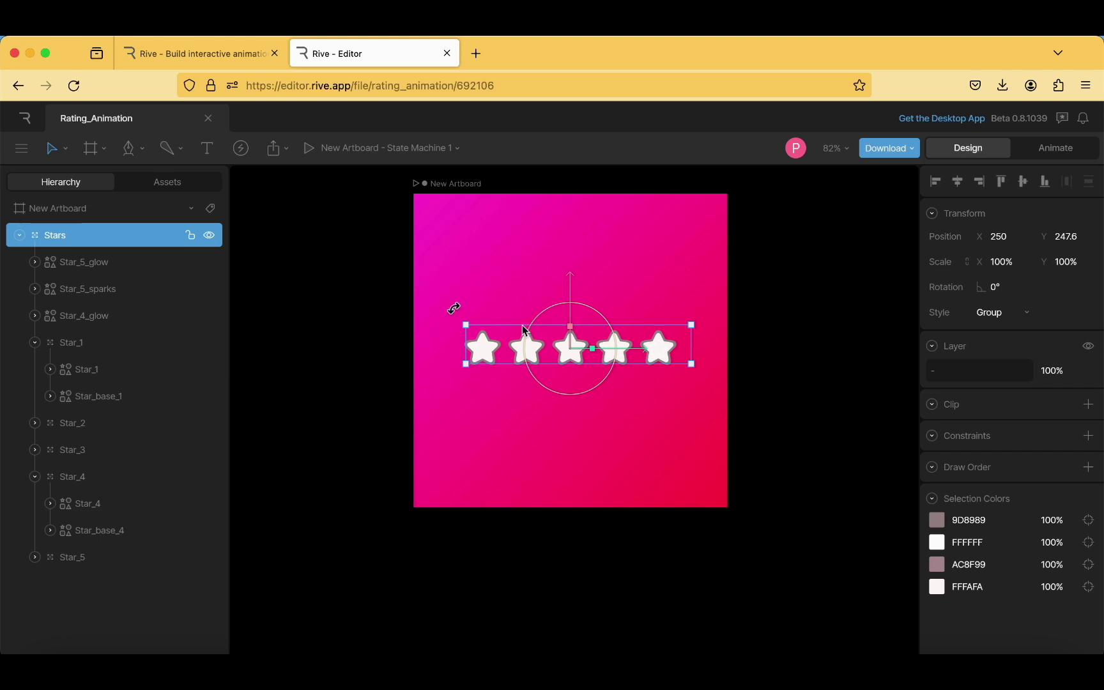
- Change the artboard gradient's starting colour from magenta FF30D4 to blue 302DED
click(80, 209)
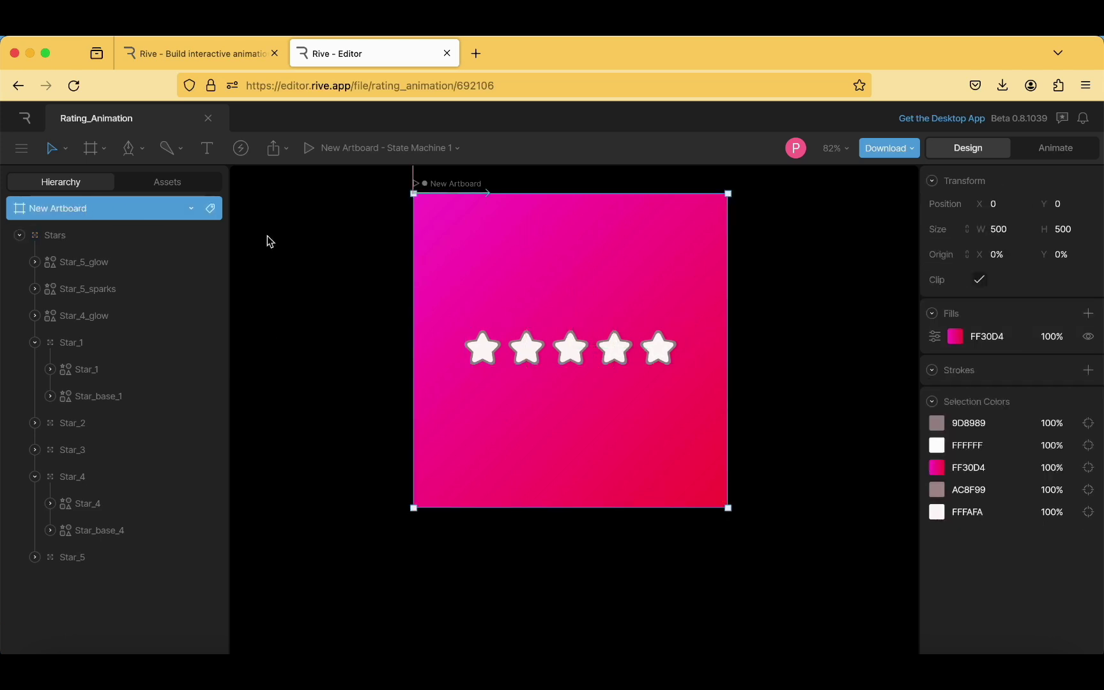
click(955, 337)
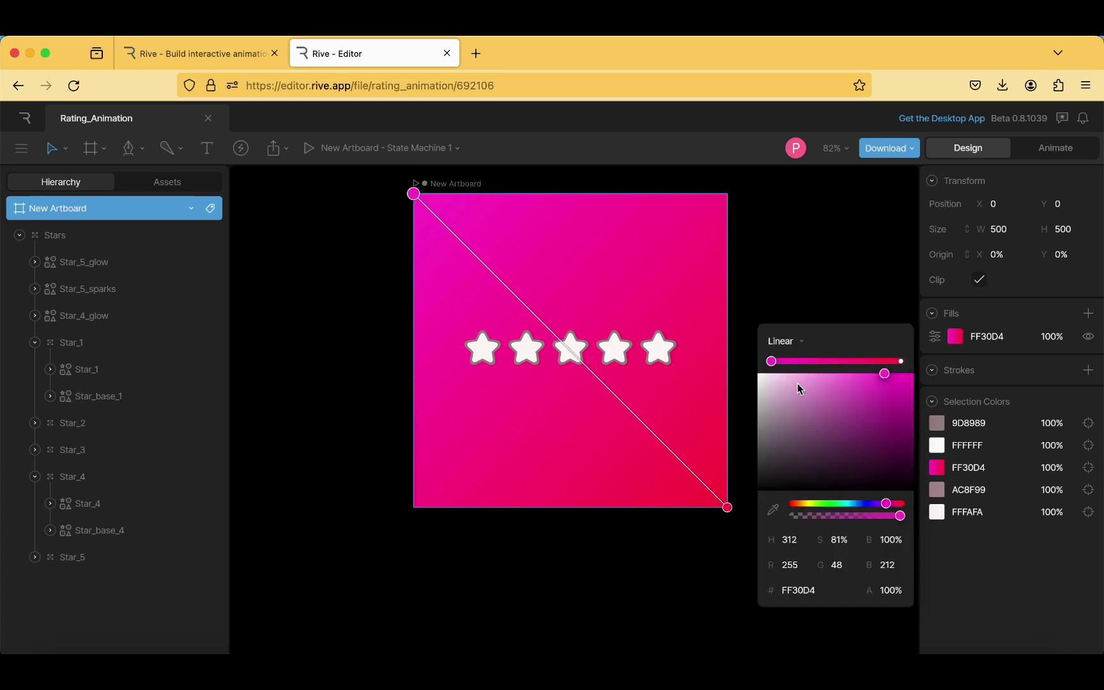
drag(792, 418, 804, 449)
drag(882, 508, 864, 508)
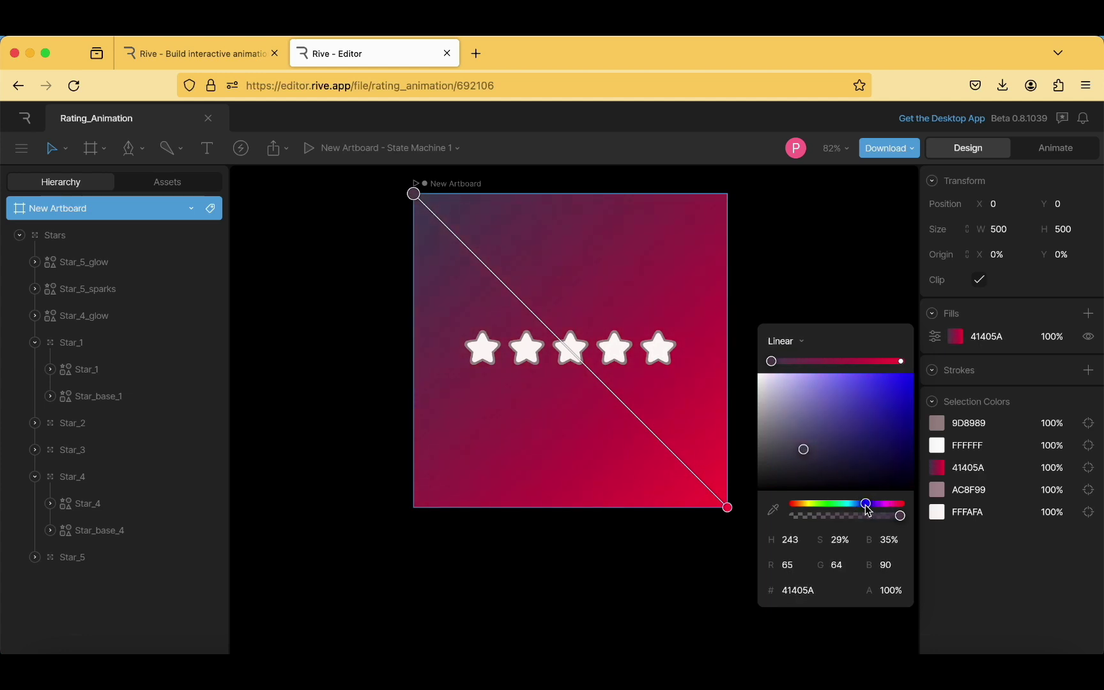
drag(874, 446, 887, 385)
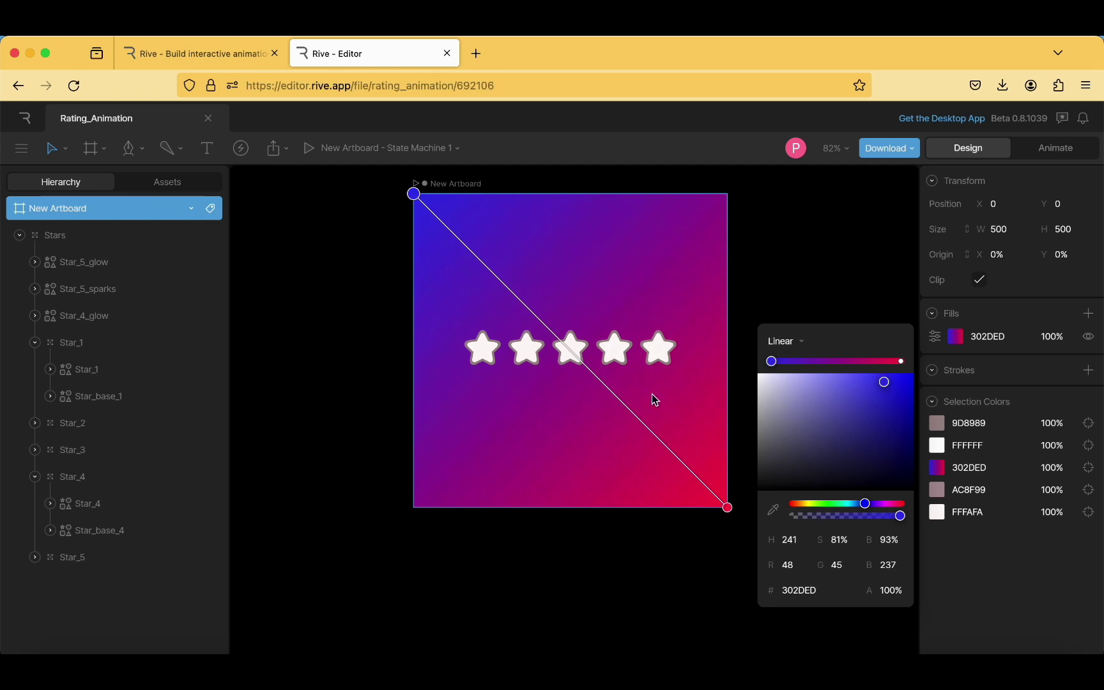
click(672, 398)
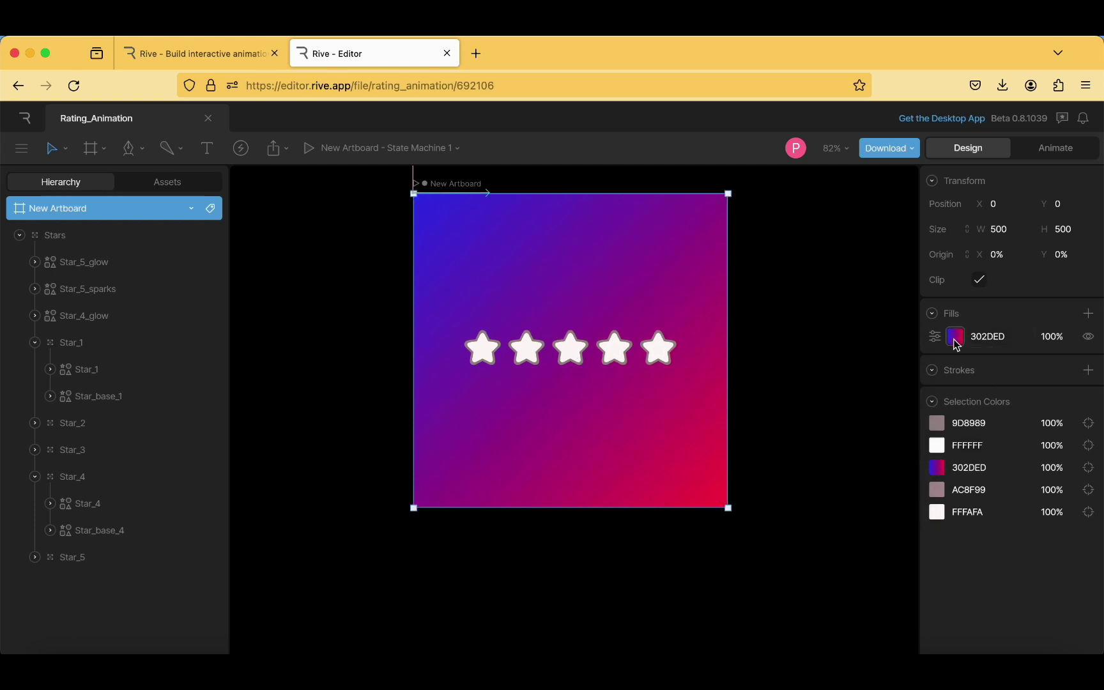
- Change the white FFFFFF star colour to grey B1A8A8
click(937, 447)
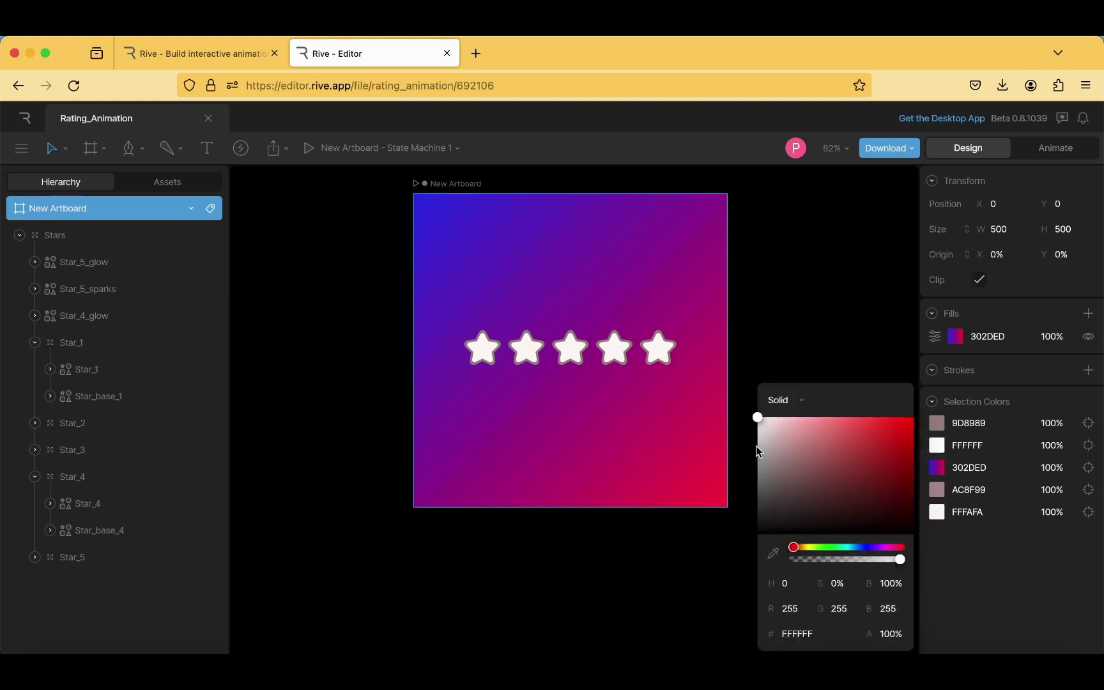
drag(759, 447, 766, 455)
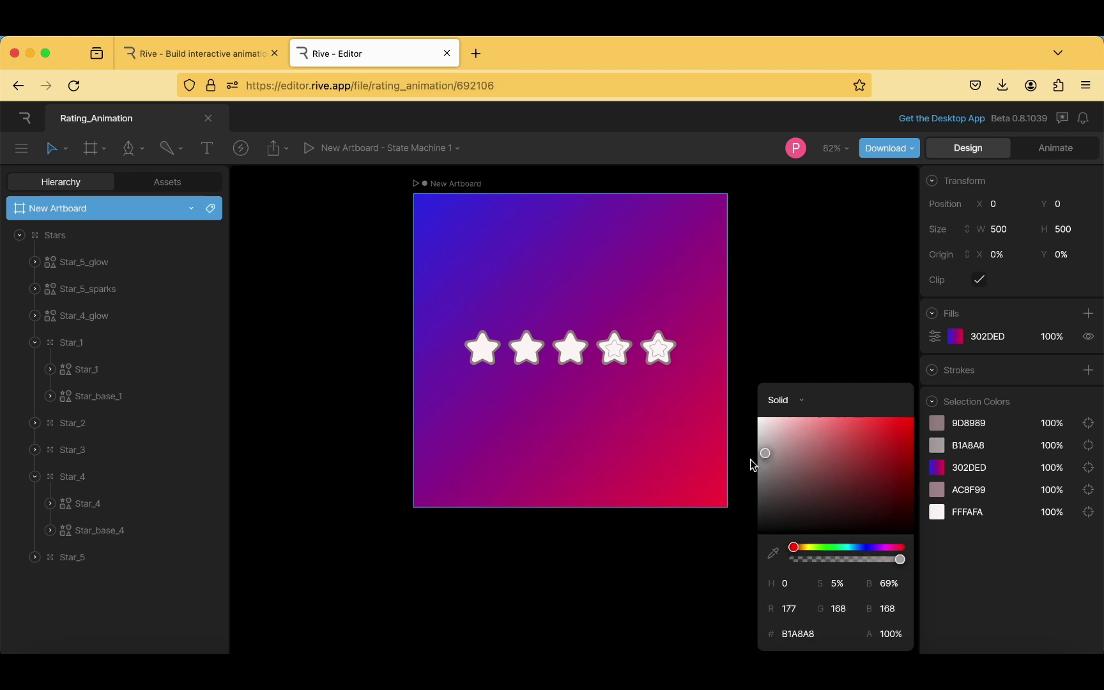
click(746, 404)
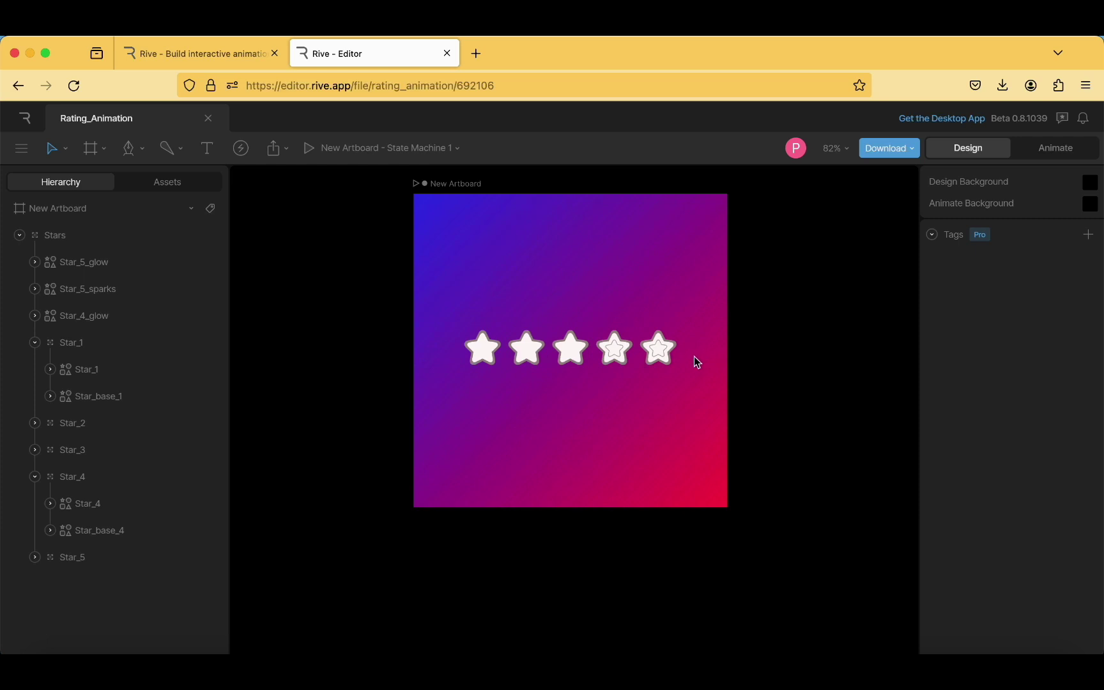
- Select the Stars group and change its FFFAFA colour to light grey F2F2F2
click(621, 350)
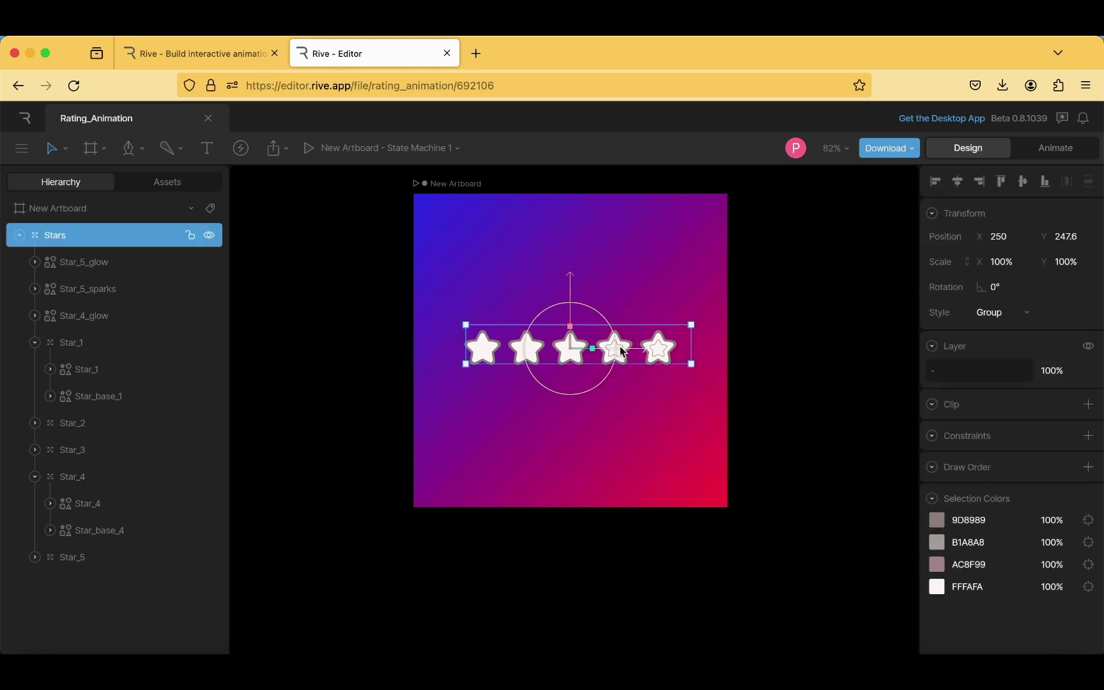
click(936, 587)
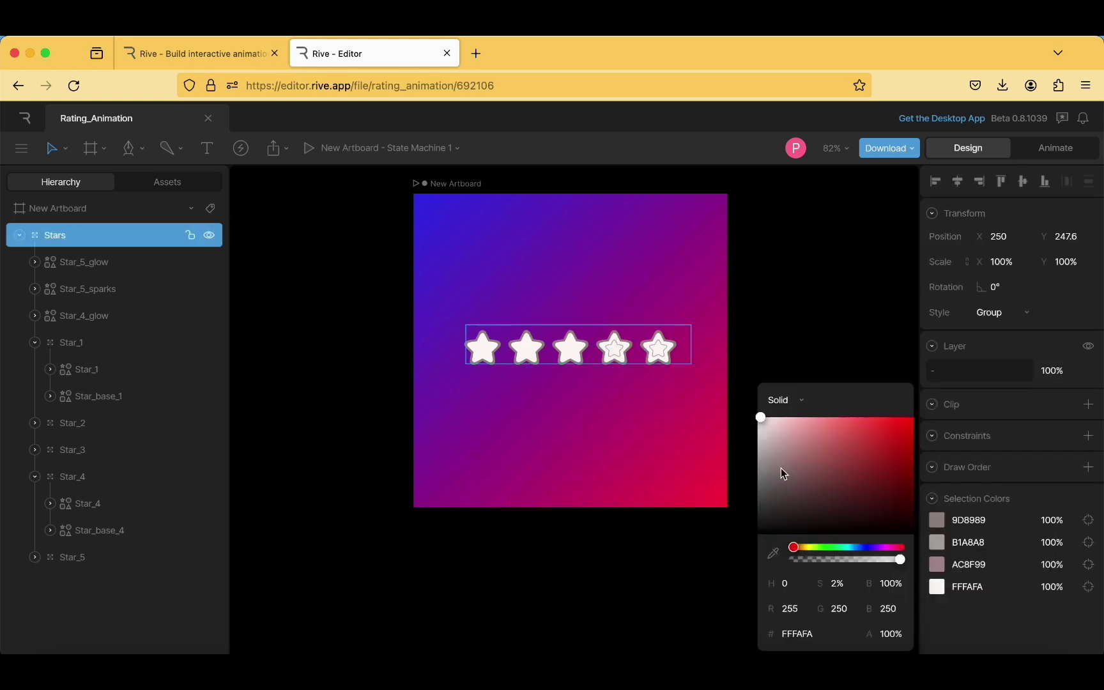
drag(780, 472, 733, 428)
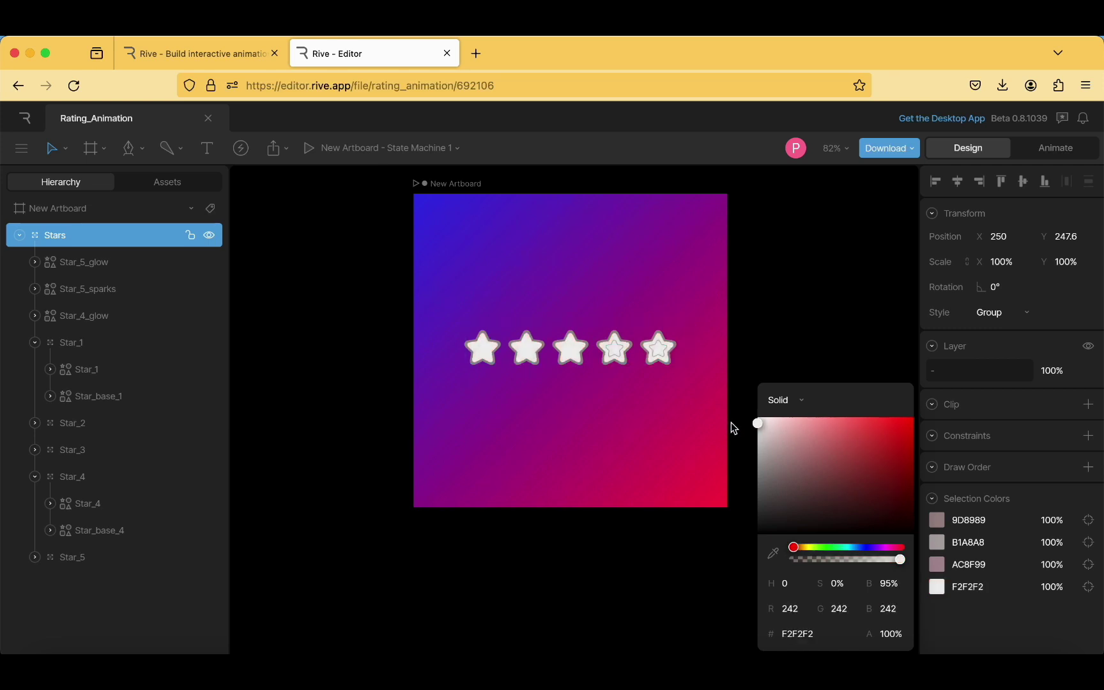
click(738, 421)
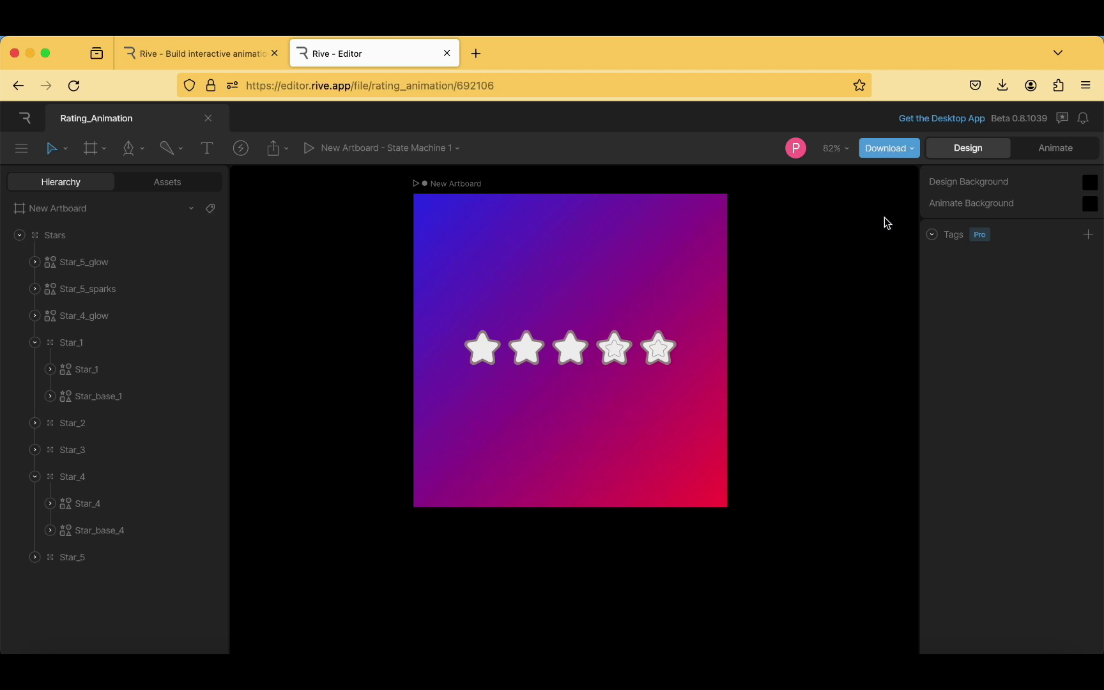
click(913, 156)
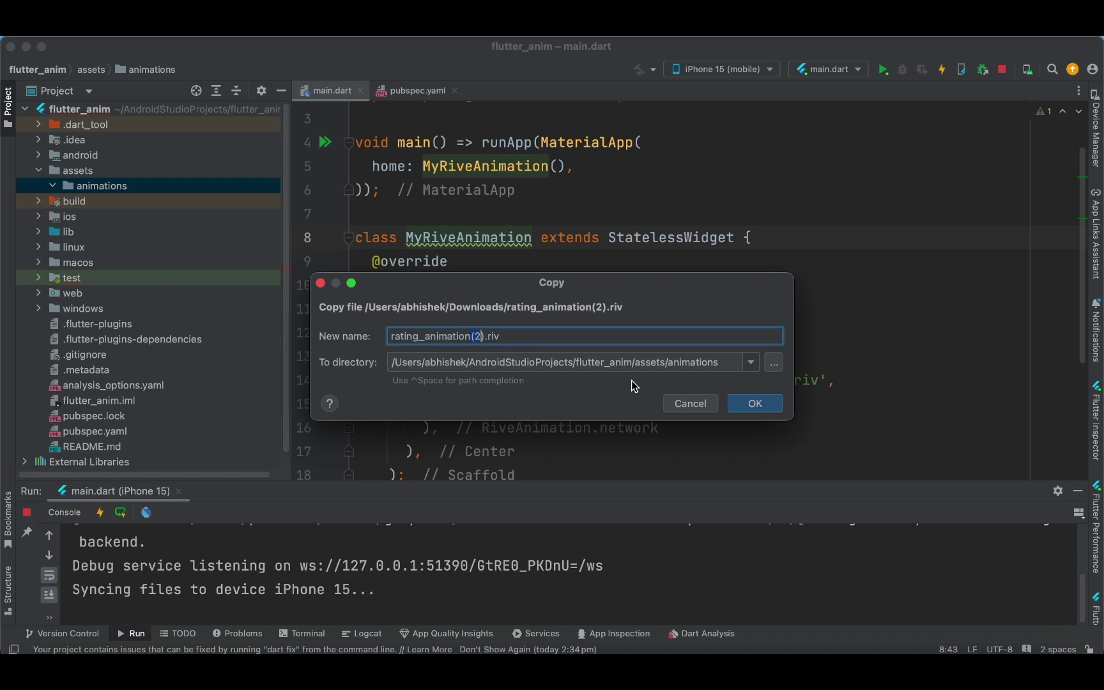
- Copy the download into assets/animations, renamed from rating_animation(2).riv to rating_animation.riv
key(Delete)
key(BackSpace)
key(BackSpace)
key(Return)
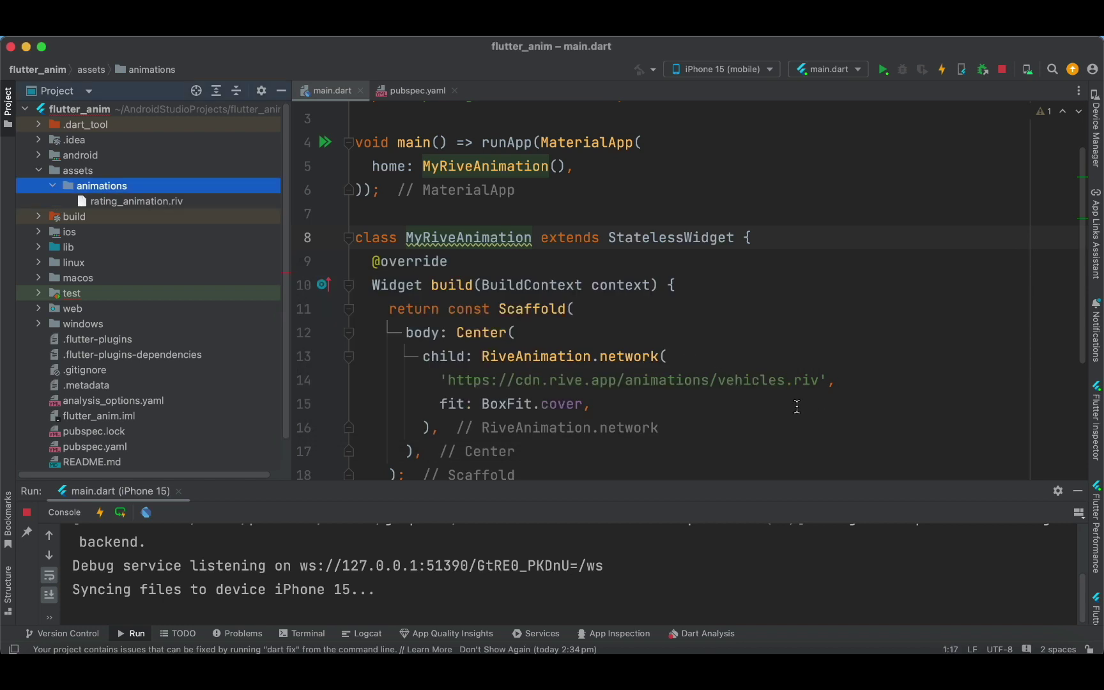
click(130, 202)
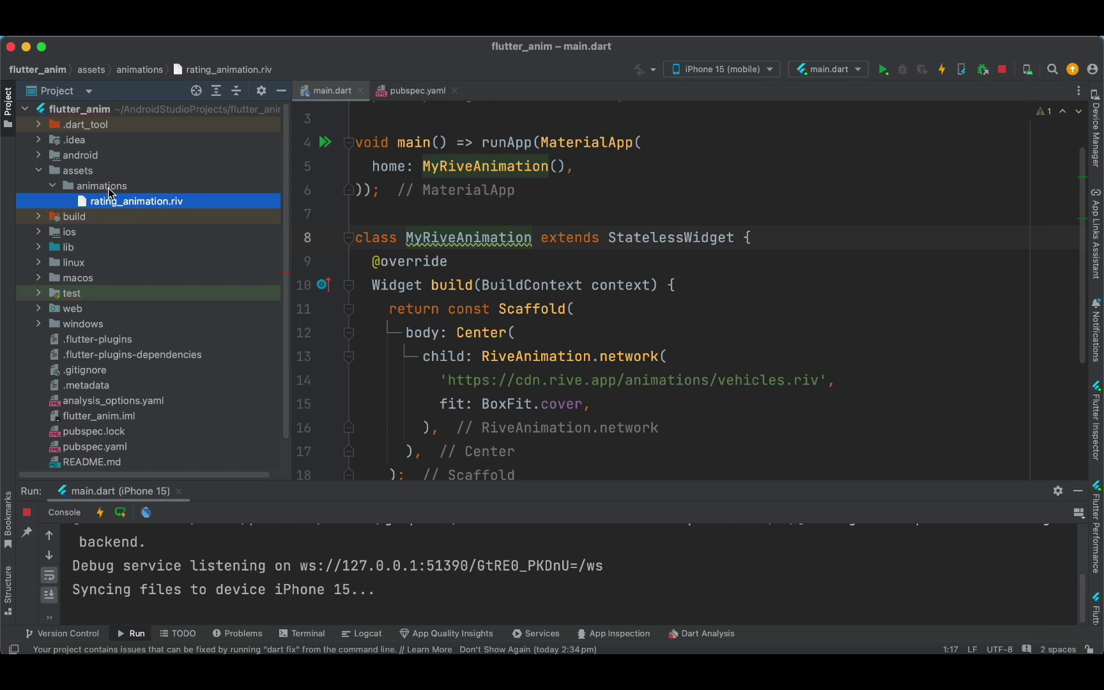
click(397, 214)
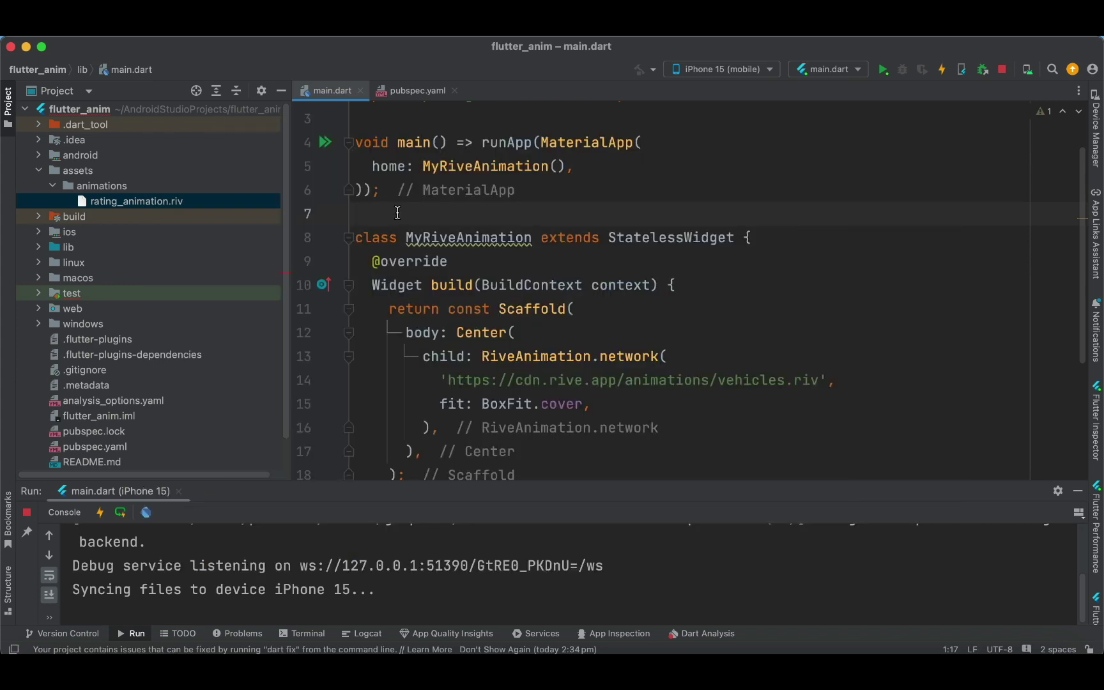
- Delete the vehicles.riv URL string and start replacing 'network' with 'as' in RiveAnimation.network
click(667, 237)
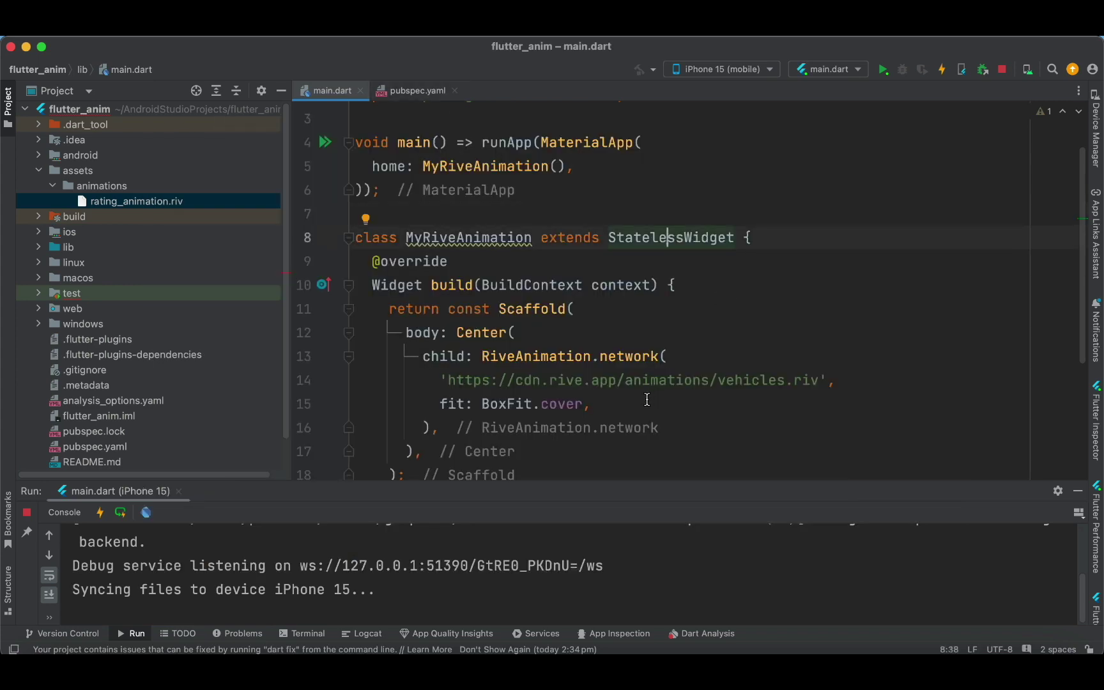
drag(442, 380, 829, 381)
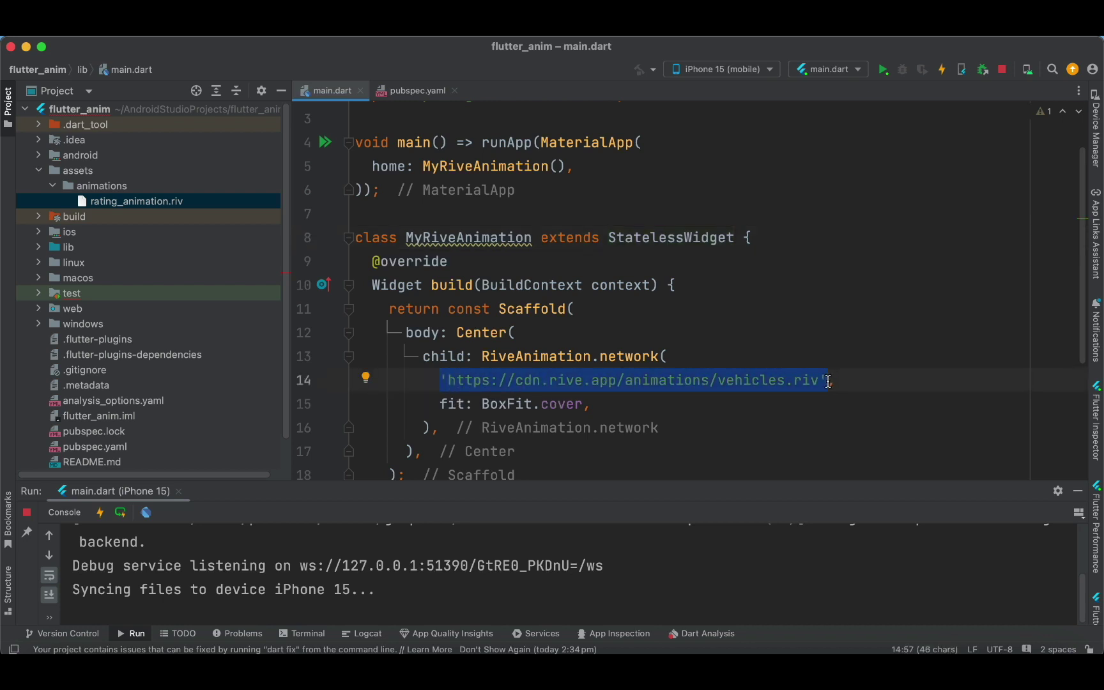
key(BackSpace)
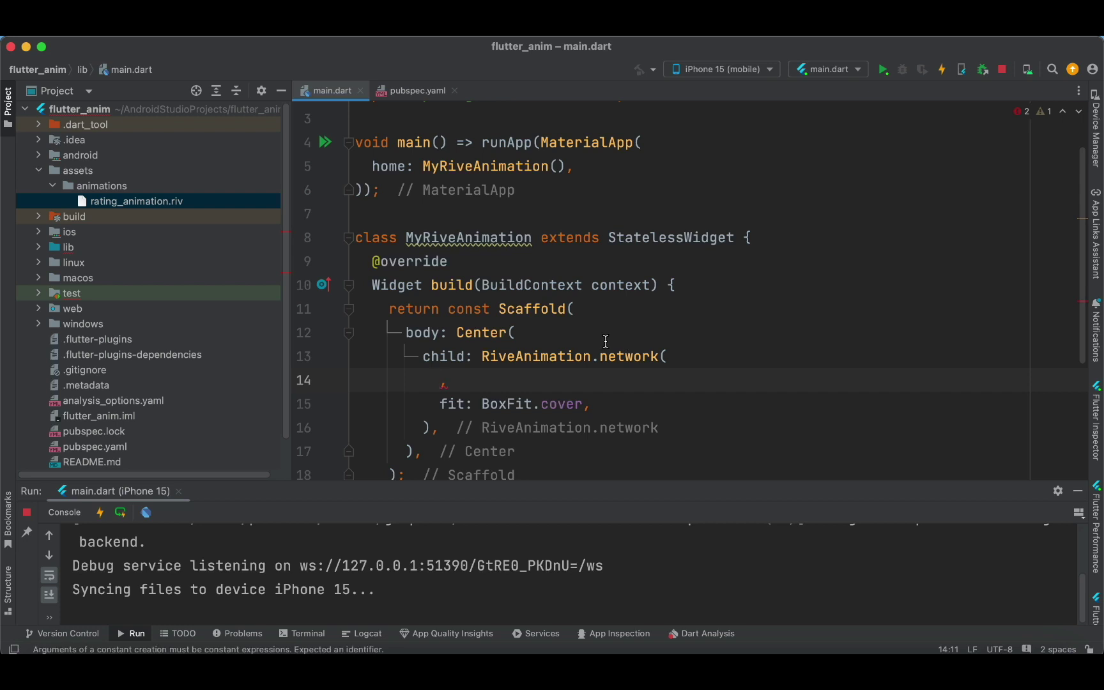
double_click(625, 356)
text(as)
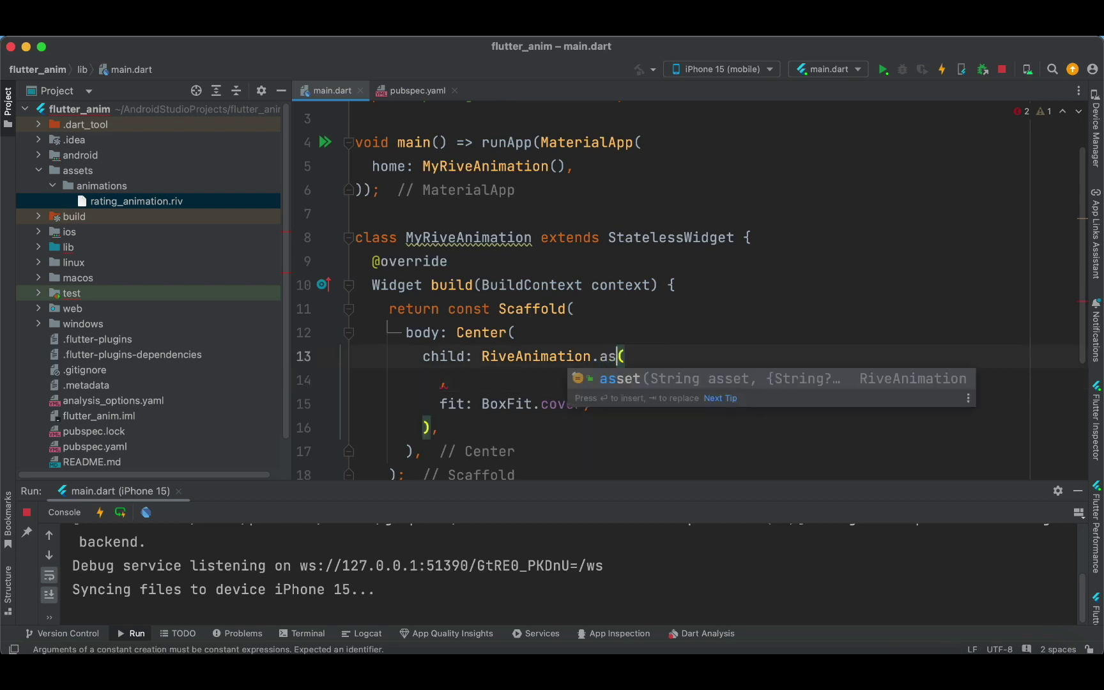